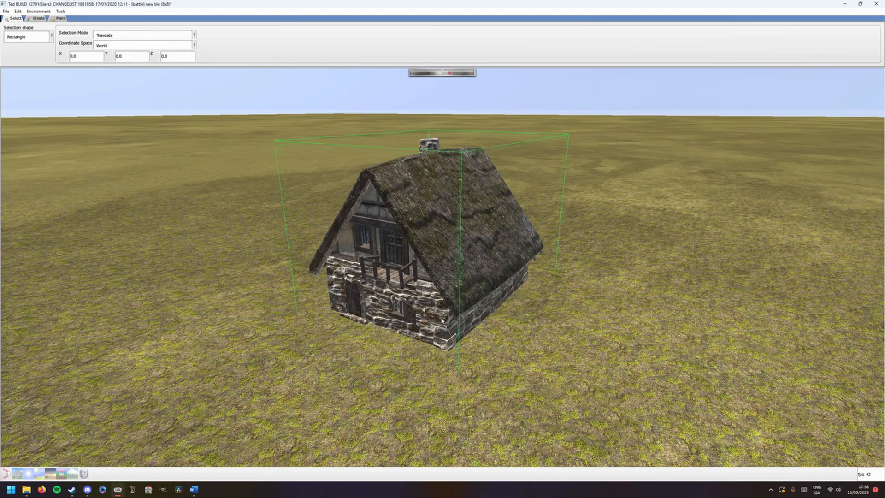
# Step: Turn the townhouse in Terry to show its balcony side, deselect it, and switch to the Create tab
pyautogui.moveTo(428, 325); pyautogui.dragTo(539, 315)
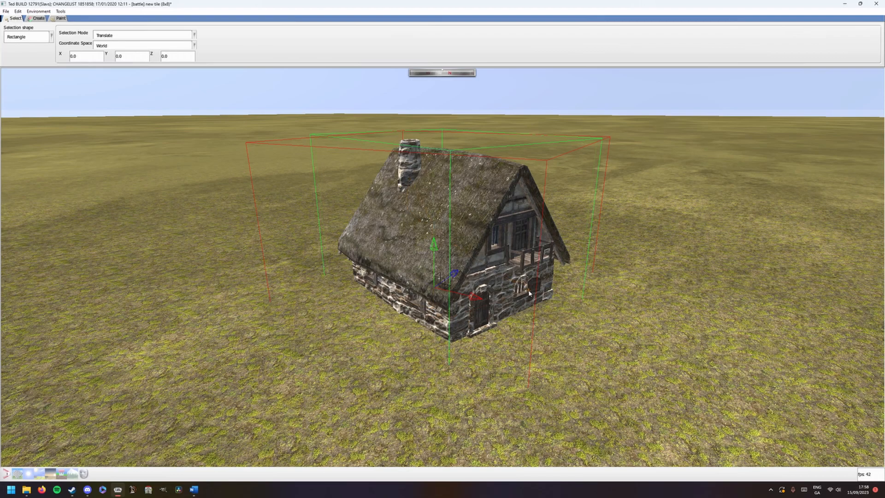
pyautogui.moveTo(524, 298); pyautogui.dragTo(400, 319)
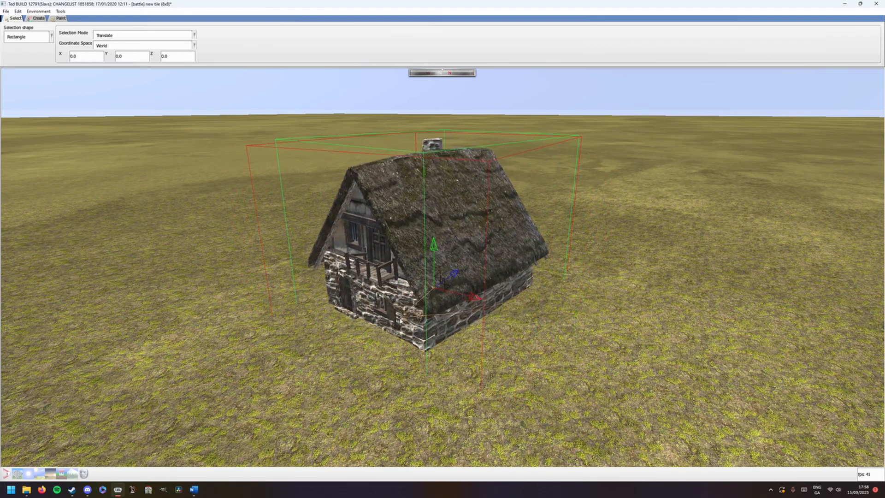
pyautogui.click(503, 336)
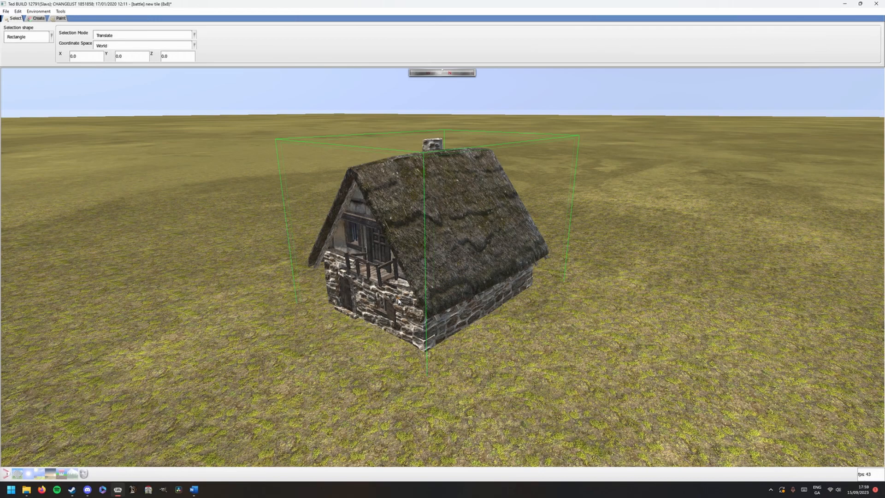
pyautogui.click(258, 261)
pyautogui.click(38, 18)
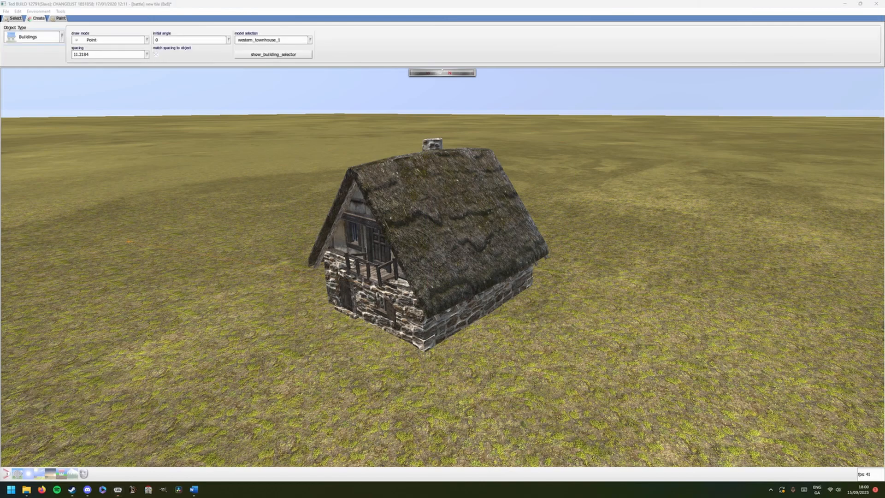
# Step: Open File Explorer on Total War Attila's data folder and scroll to the Tutorial - Movie pack
pyautogui.click(26, 489)
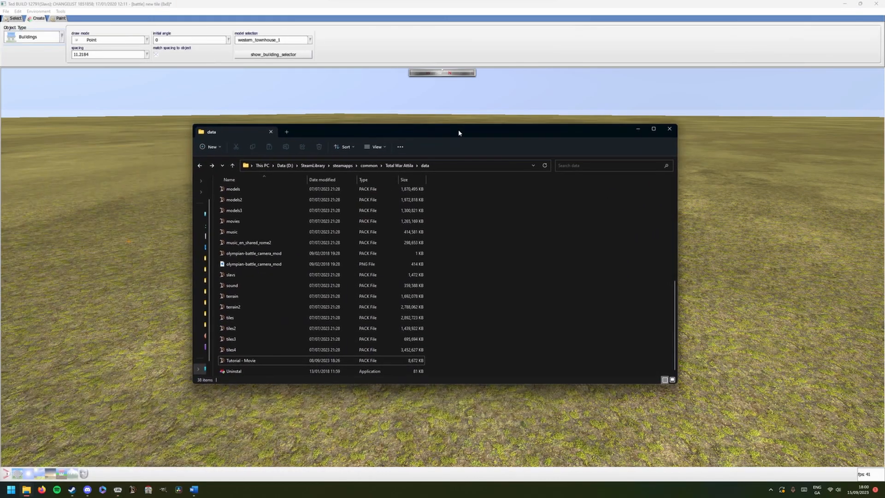
pyautogui.scroll(4, 328, 271)
pyautogui.scroll(-1, 318, 271)
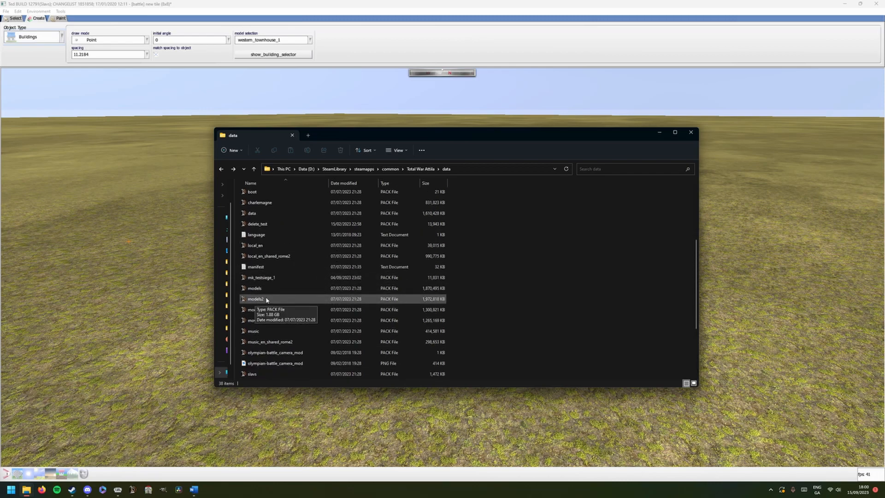
pyautogui.scroll(-3, 267, 300)
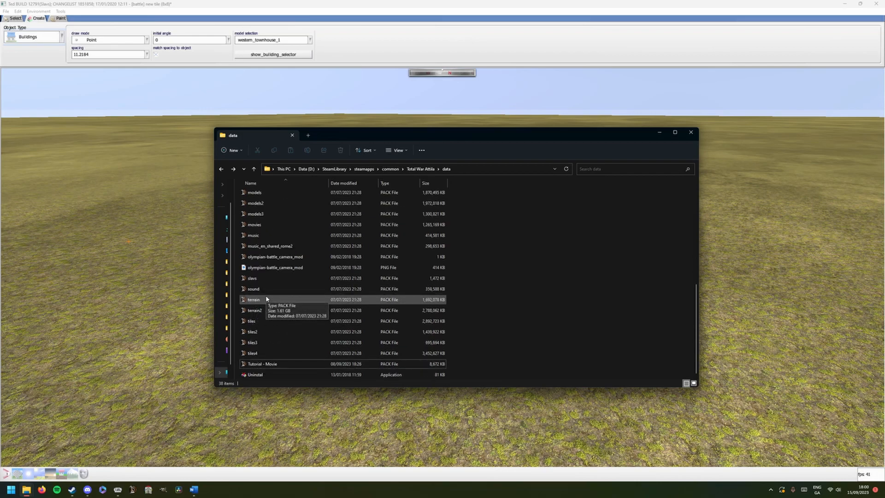
# Step: Open Tutorial - Movie.pack and expand its rigidmodels > buildings > textures folders
pyautogui.doubleClick(272, 364)
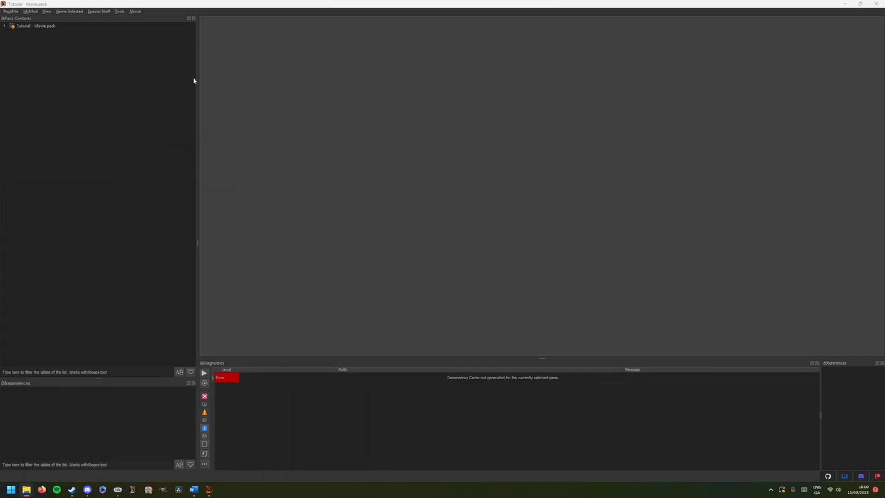
pyautogui.click(4, 26)
pyautogui.click(11, 31)
pyautogui.click(18, 39)
pyautogui.click(26, 44)
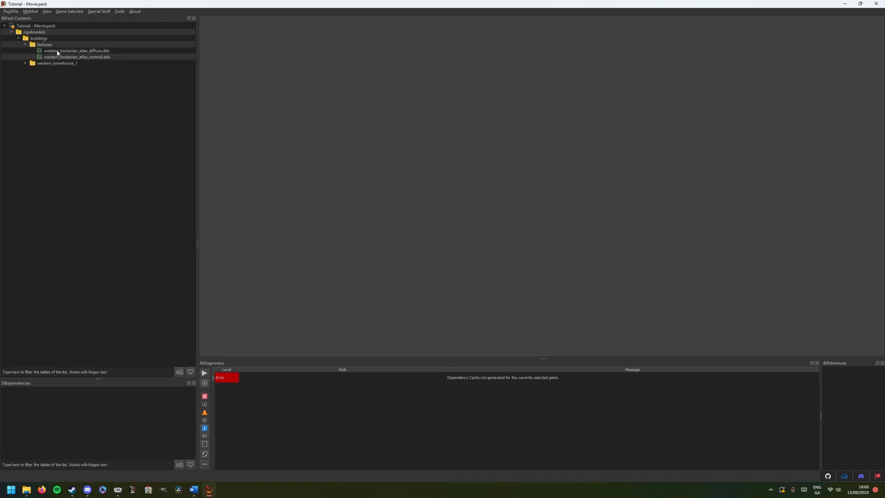
# Step: Preview the western_barbarian_atlas diffuse and normal textures, then expand the western_townhouse_1 folder
pyautogui.click(57, 51)
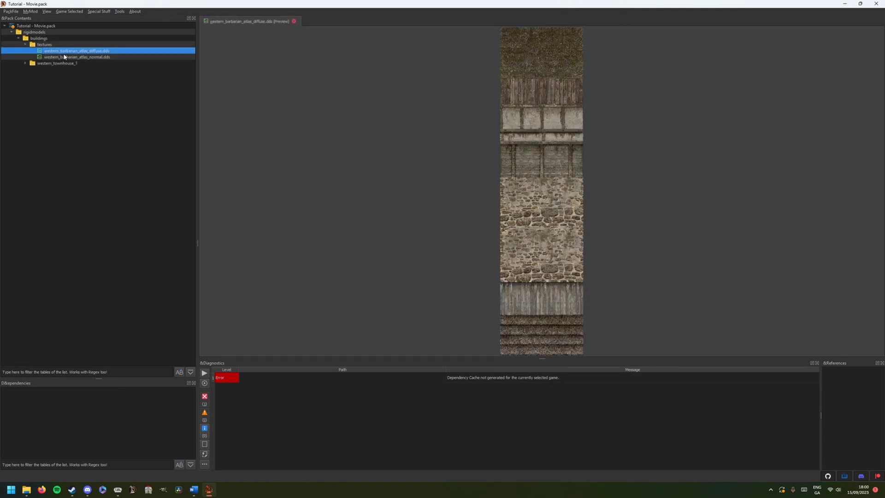
pyautogui.click(104, 57)
pyautogui.press('Up')
pyautogui.click(26, 64)
pyautogui.click(54, 64)
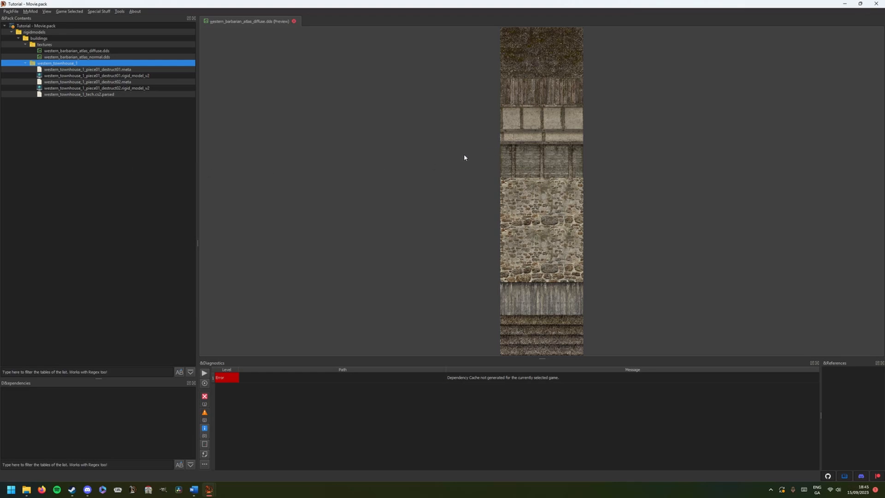
# Step: Use Rename/Move to change the folder path's 'western' to 'southern', giving southern_townhouse_1
pyautogui.rightClick(62, 66)
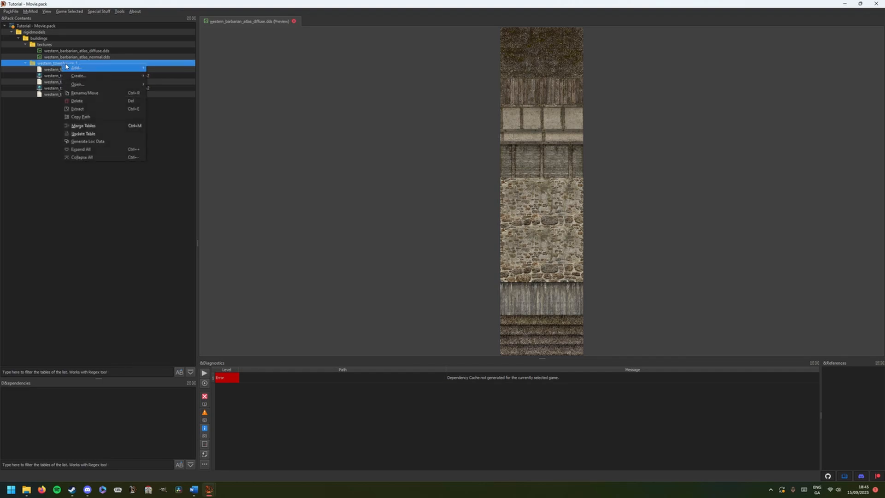
pyautogui.click(90, 93)
pyautogui.click(277, 270)
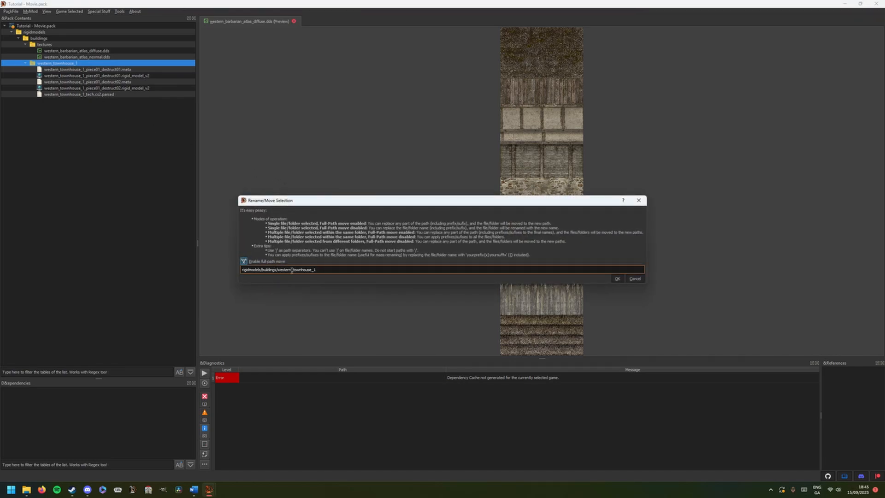
pyautogui.moveTo(291, 270); pyautogui.dragTo(280, 270)
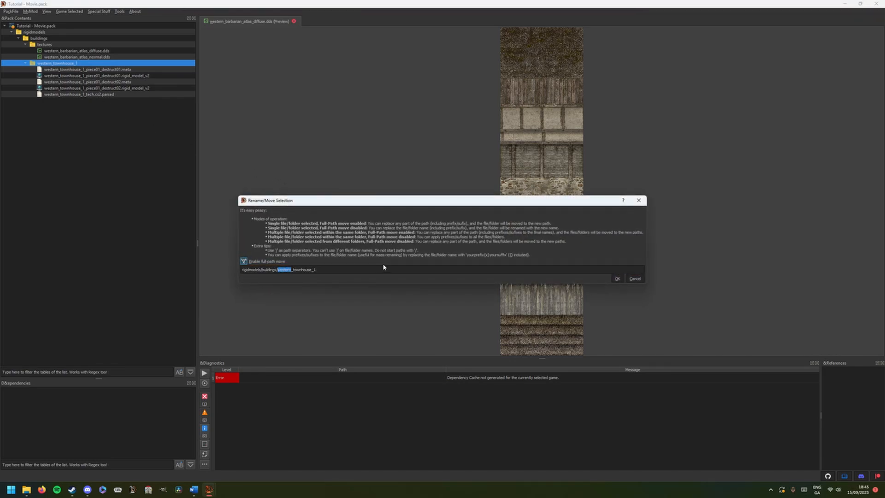
pyautogui.write('southern')
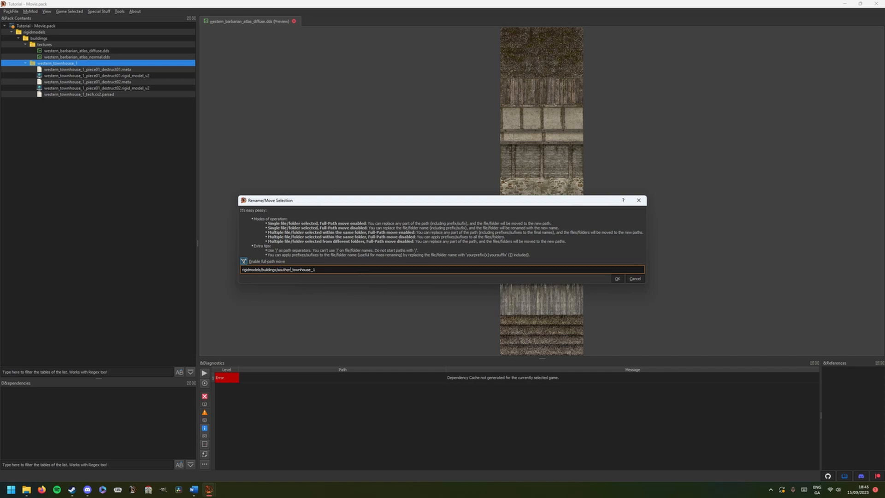
pyautogui.click(617, 279)
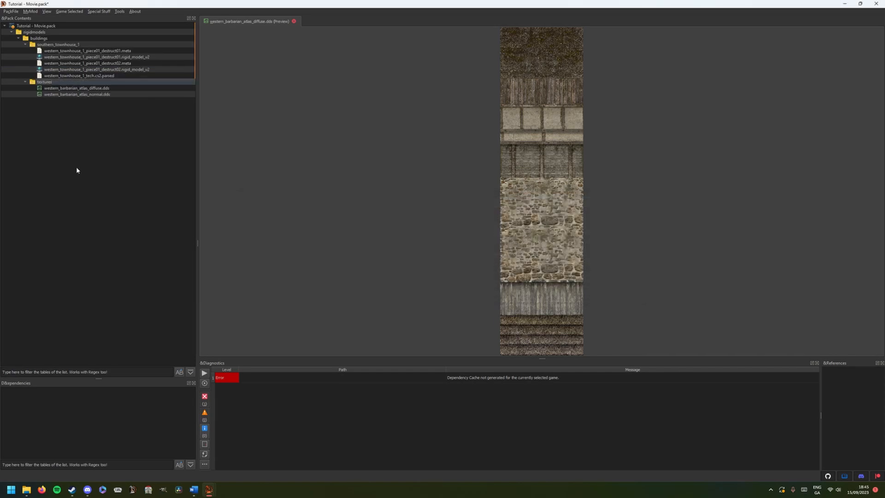
# Step: Rename the destruct01 meta file to start with southern_townhouse_1
pyautogui.rightClick(74, 52)
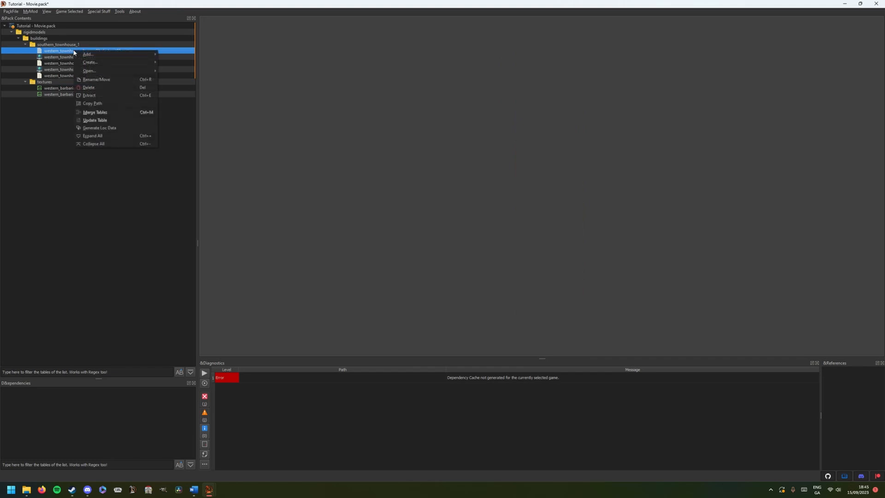
pyautogui.click(99, 79)
pyautogui.click(331, 269)
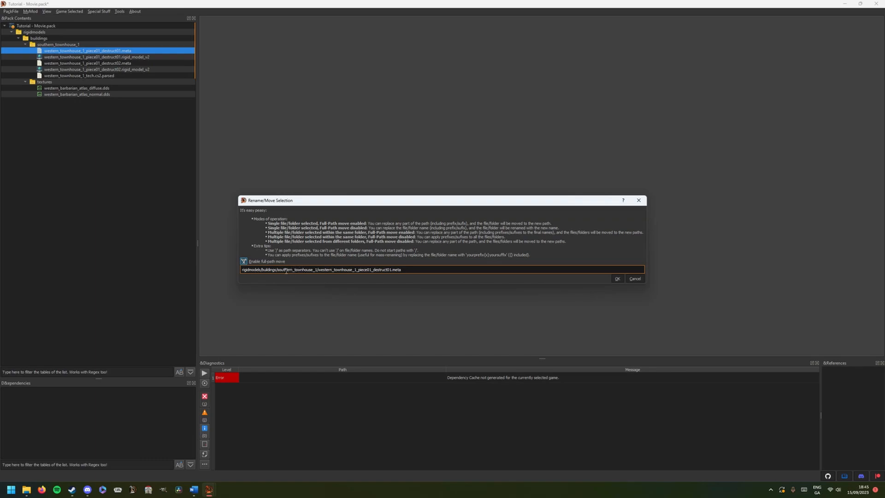
pyautogui.moveTo(333, 269); pyautogui.dragTo(318, 269)
pyautogui.write('southern')
pyautogui.click(333, 269)
pyautogui.moveTo(334, 269); pyautogui.dragTo(318, 269)
pyautogui.click(617, 279)
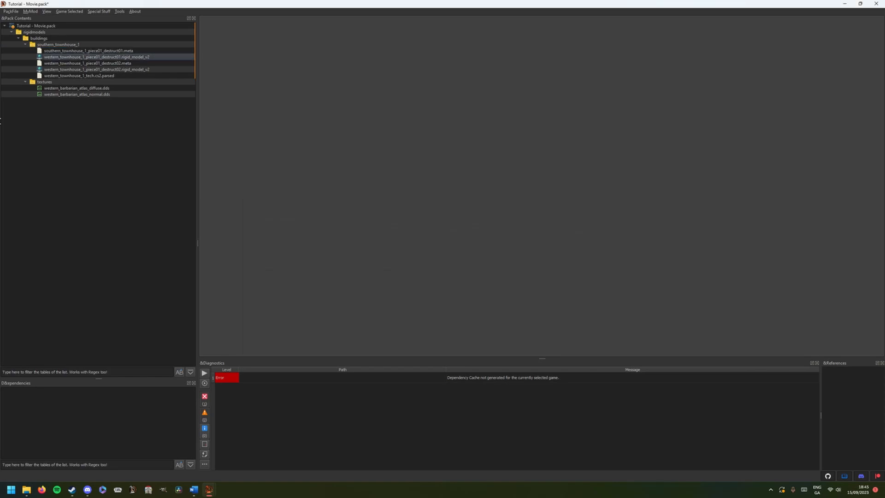
# Step: Rename the destruct01 rigid_model_v2 file to start with southern_townhouse_1
pyautogui.rightClick(80, 58)
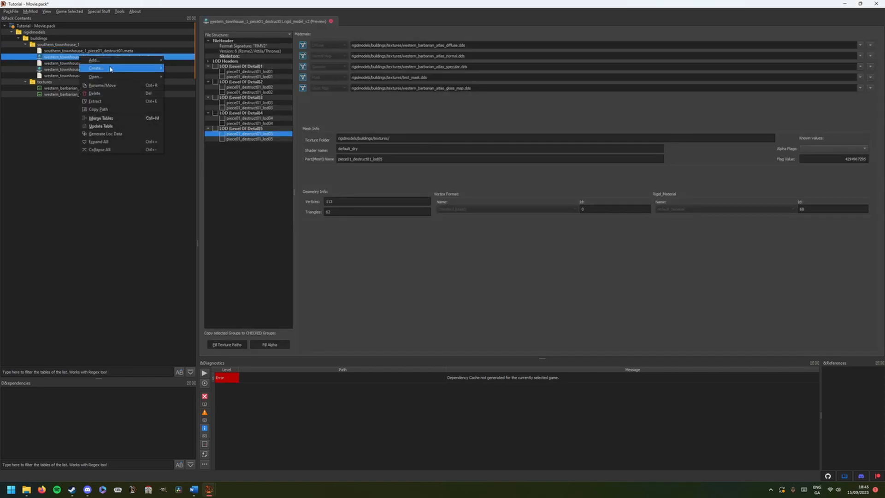
pyautogui.click(94, 85)
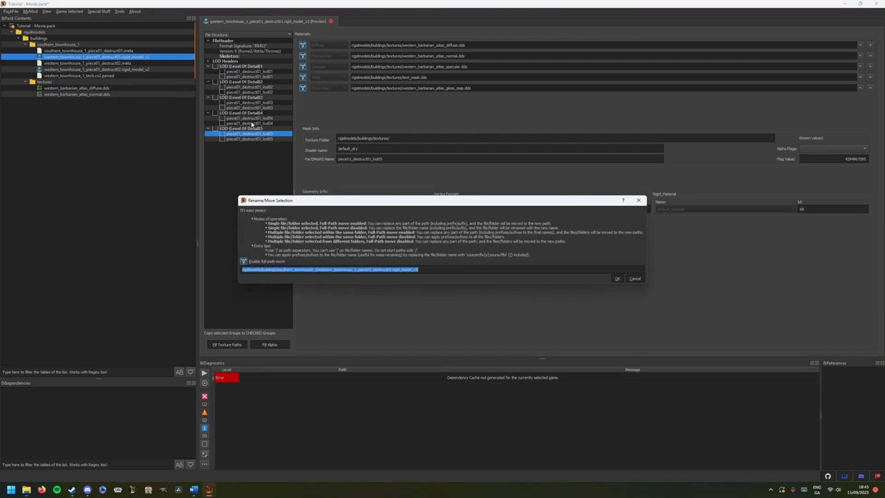
pyautogui.click(325, 269)
pyautogui.doubleClick(325, 270)
pyautogui.write('southern')
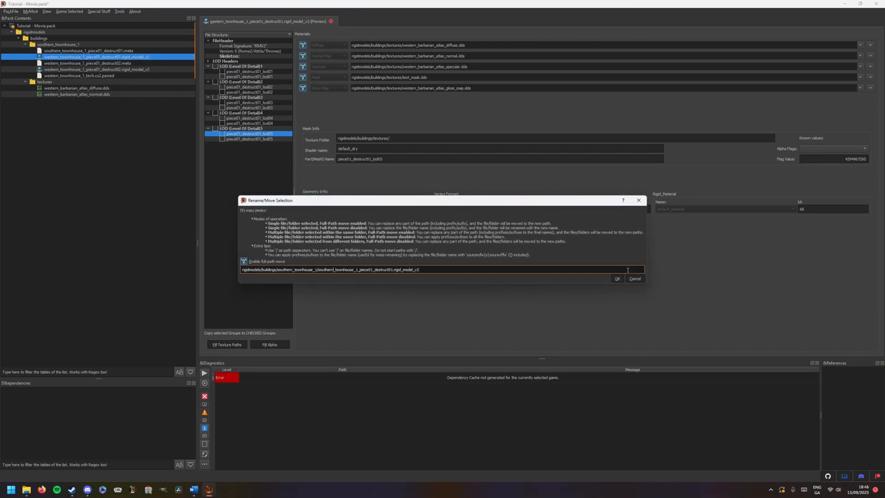
pyautogui.press('Return')
# Step: Rename the destruct02 meta file to start with southern_townhouse_1
pyautogui.rightClick(79, 64)
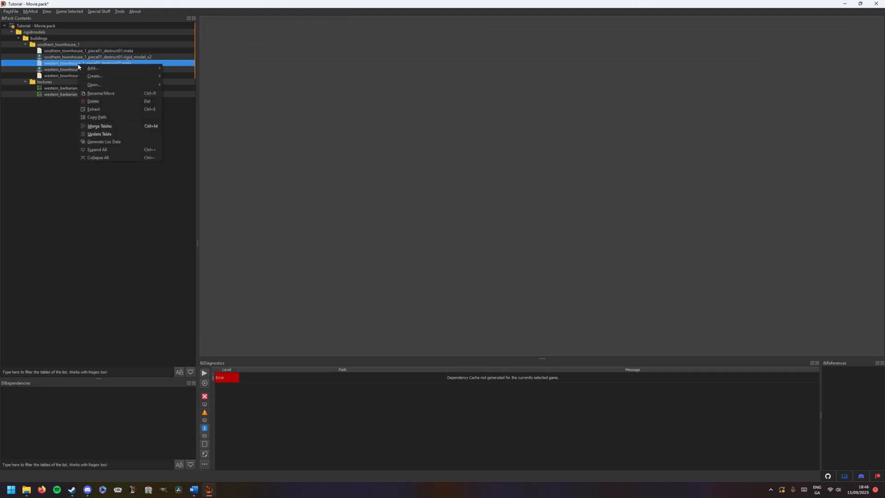
pyautogui.click(99, 91)
pyautogui.click(325, 269)
pyautogui.doubleClick(325, 269)
pyautogui.write('southern')
pyautogui.click(616, 279)
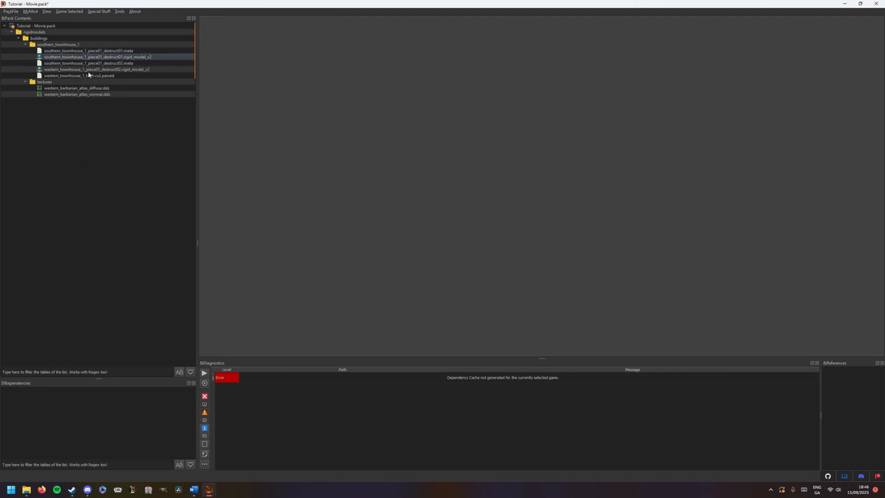
# Step: Rename the destruct02 rigid_model_v2 file to start with southern_townhouse_1
pyautogui.rightClick(74, 69)
pyautogui.click(99, 97)
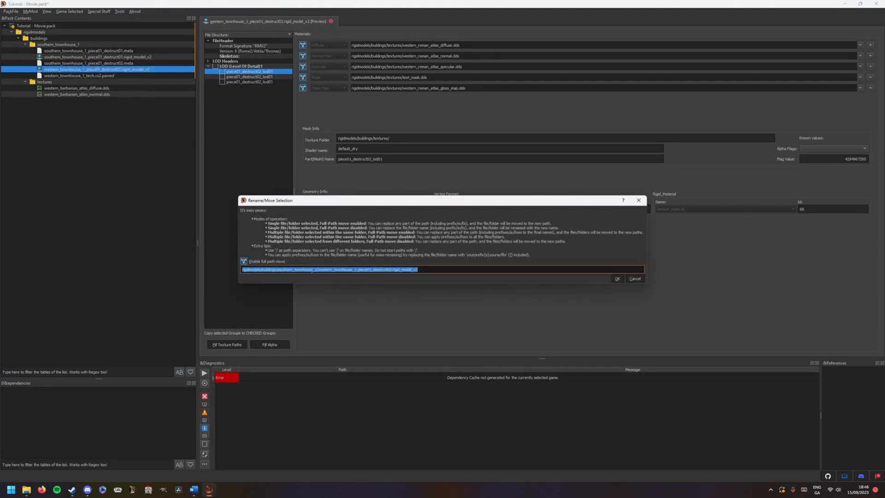
pyautogui.click(325, 269)
pyautogui.doubleClick(325, 269)
pyautogui.write('southern')
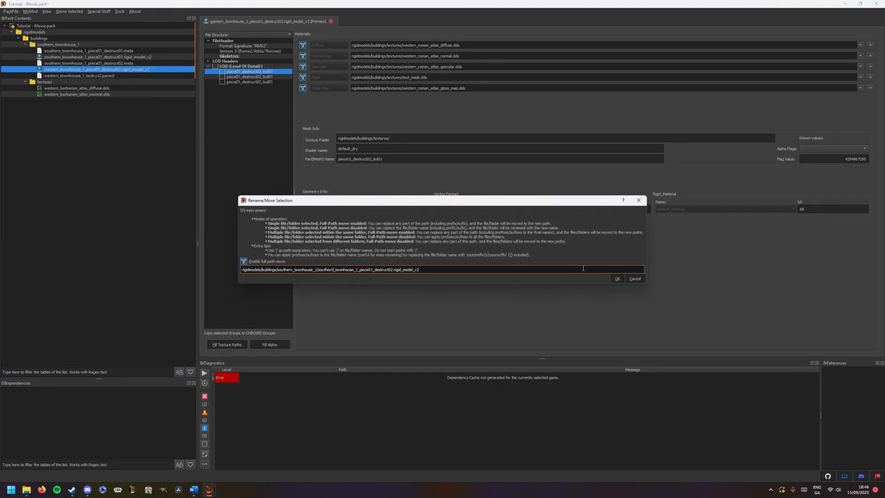
pyautogui.click(617, 279)
# Step: Rename the tech.cs2.parsed file to start with southern_townhouse_1
pyautogui.rightClick(67, 76)
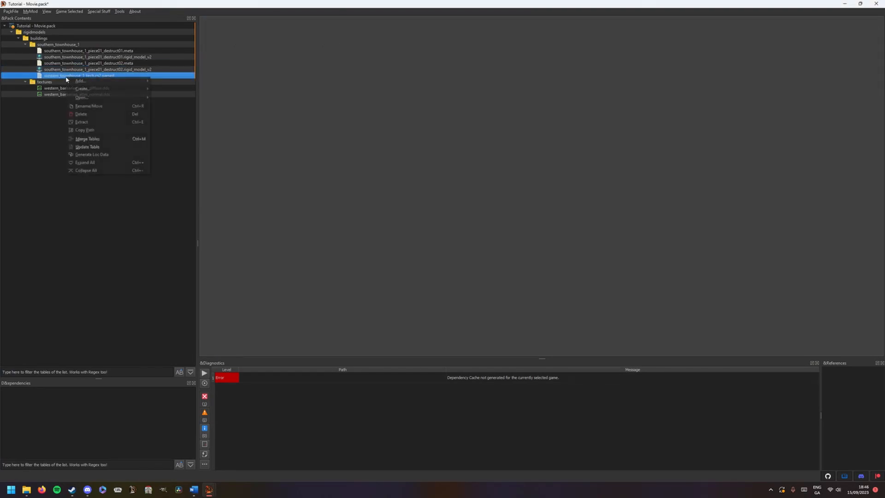
pyautogui.click(99, 104)
pyautogui.click(325, 269)
pyautogui.doubleClick(325, 269)
pyautogui.write('southern')
pyautogui.click(617, 278)
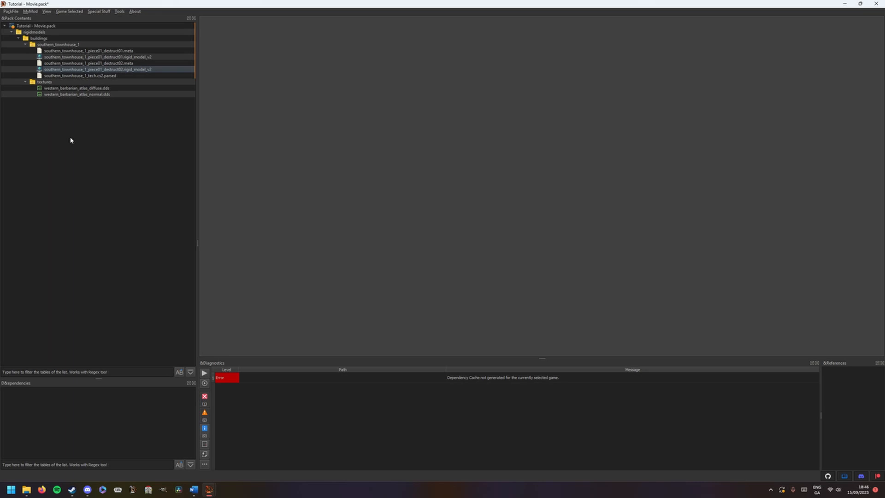
pyautogui.click(83, 88)
# Step: Rename the diffuse texture to southern_barbarian_atlas_diffuse.dds
pyautogui.rightClick(70, 89)
pyautogui.click(112, 118)
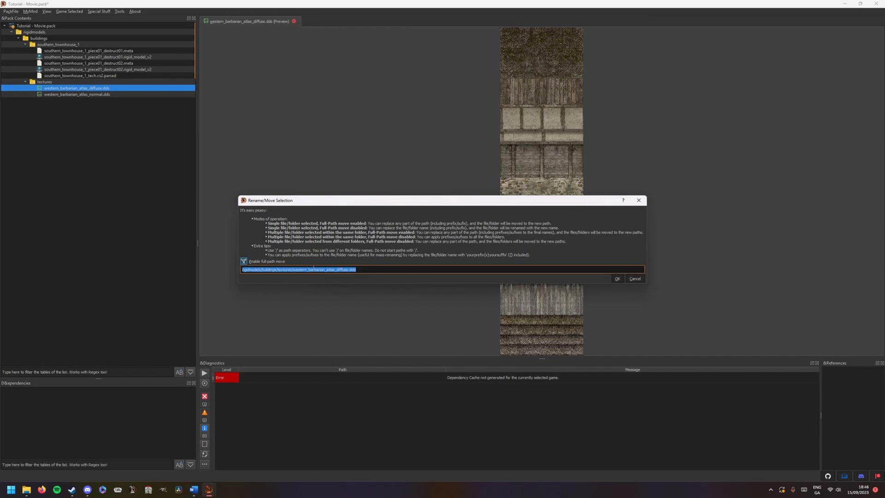
pyautogui.moveTo(308, 269); pyautogui.dragTo(295, 269)
pyautogui.write('southern')
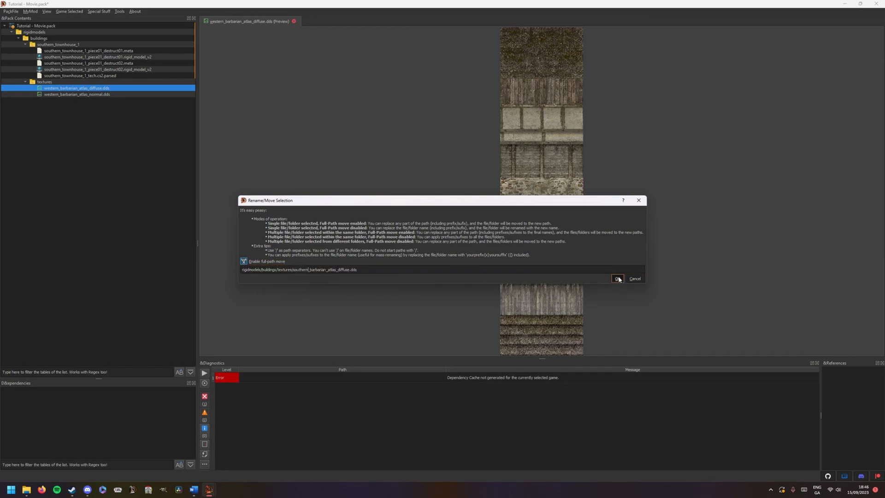
pyautogui.click(617, 278)
# Step: Rename the normal texture to southern_barbarian_atlas_normal.dds
pyautogui.rightClick(67, 93)
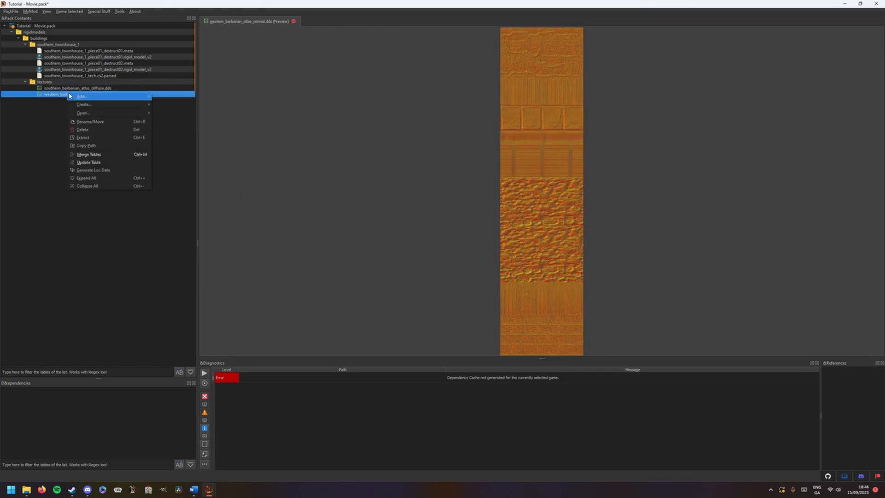
pyautogui.click(85, 121)
pyautogui.click(307, 270)
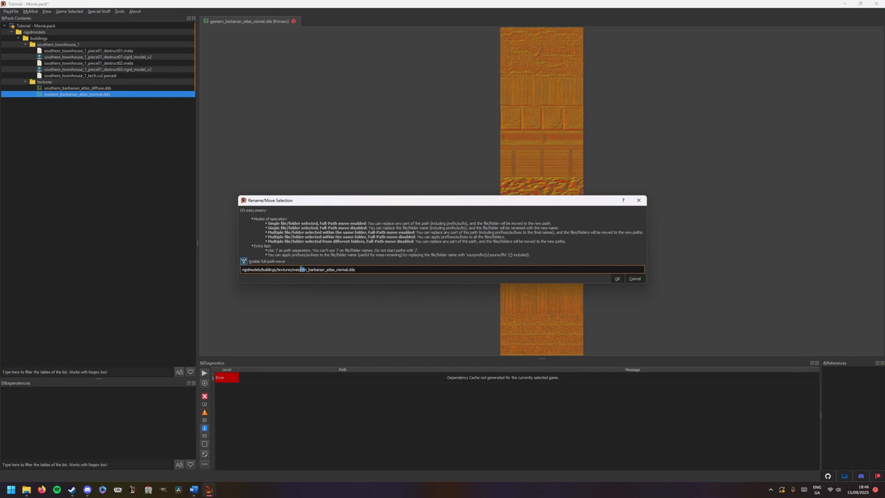
pyautogui.moveTo(293, 270); pyautogui.dragTo(307, 269)
pyautogui.write('southern')
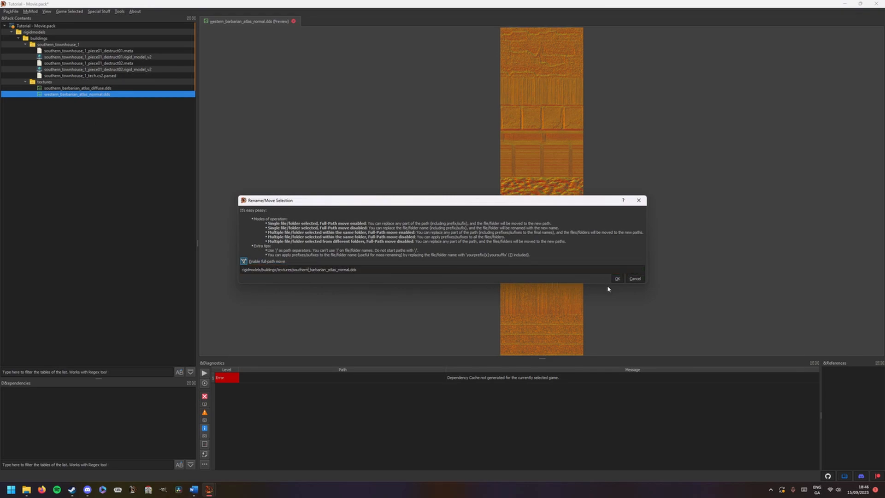
pyautogui.click(617, 278)
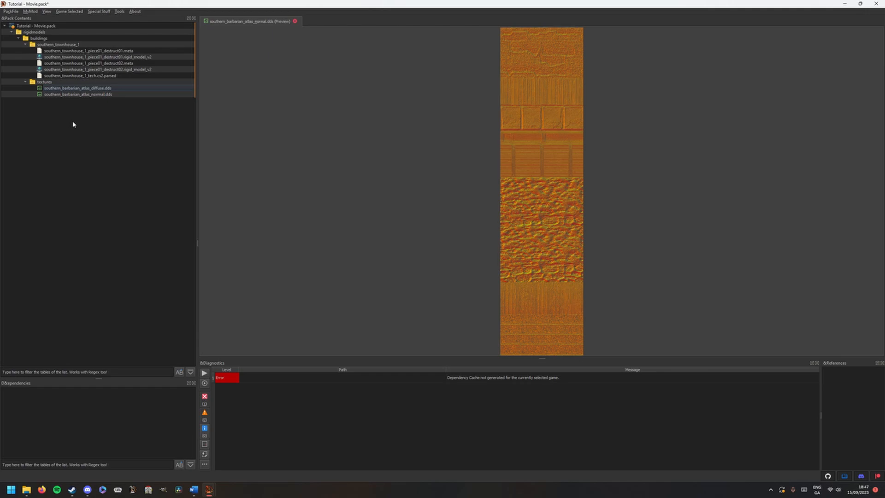
# Step: Add from PackFile on the mod pack root, choosing Total War Attila\data\data.pack as the source
pyautogui.rightClick(34, 28)
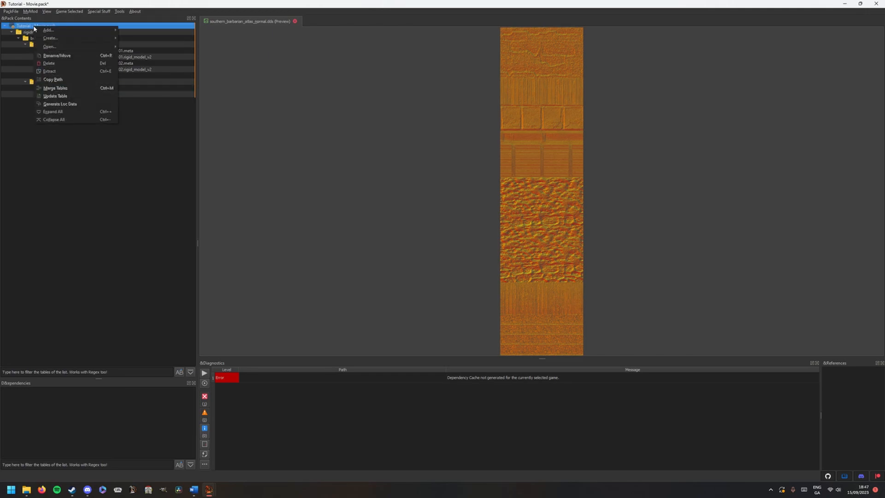
pyautogui.moveTo(54, 32)
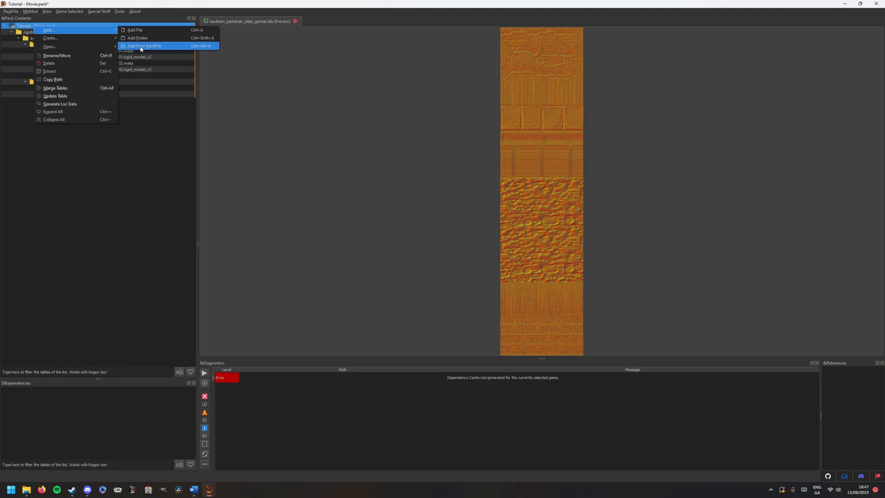
pyautogui.click(156, 47)
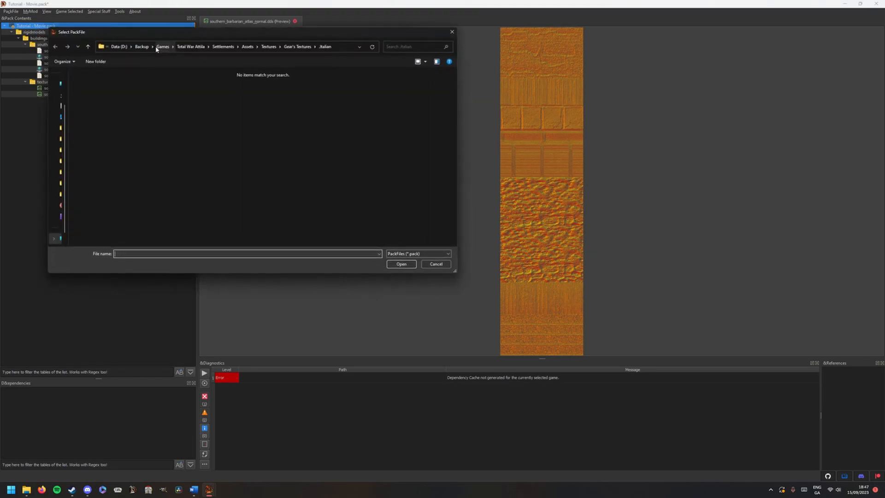
pyautogui.click(61, 196)
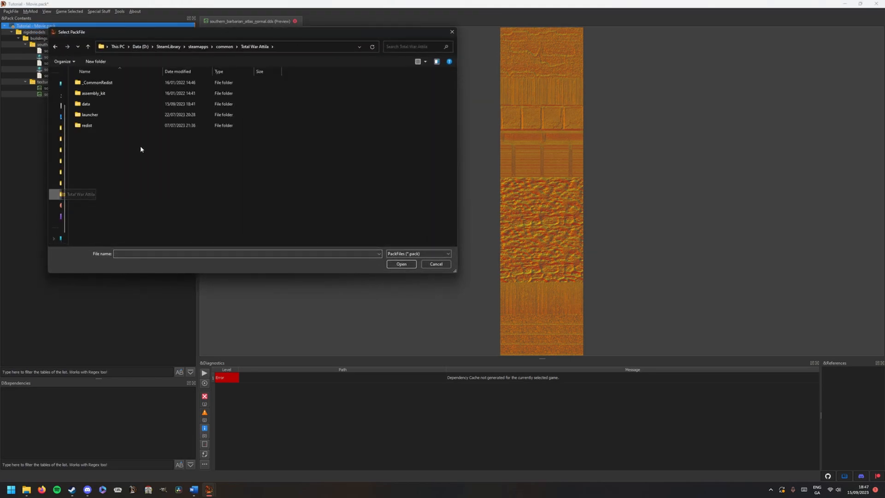
pyautogui.doubleClick(109, 108)
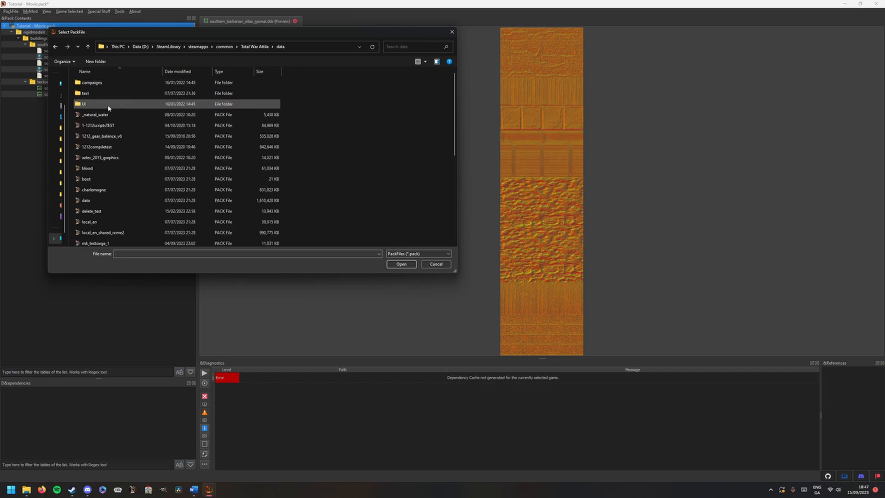
pyautogui.doubleClick(85, 201)
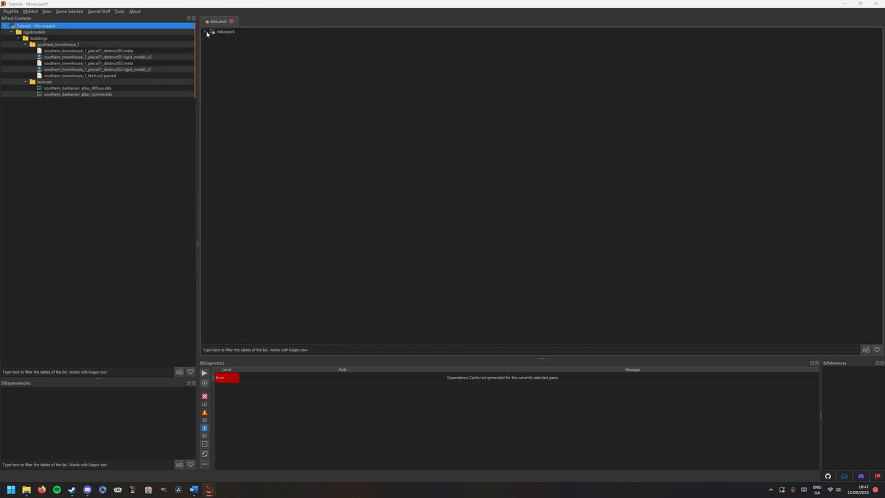
# Step: Filter data.pack's db for 'battlefield_buildings' and import the battlefield_buildings table into the mod pack
pyautogui.click(205, 32)
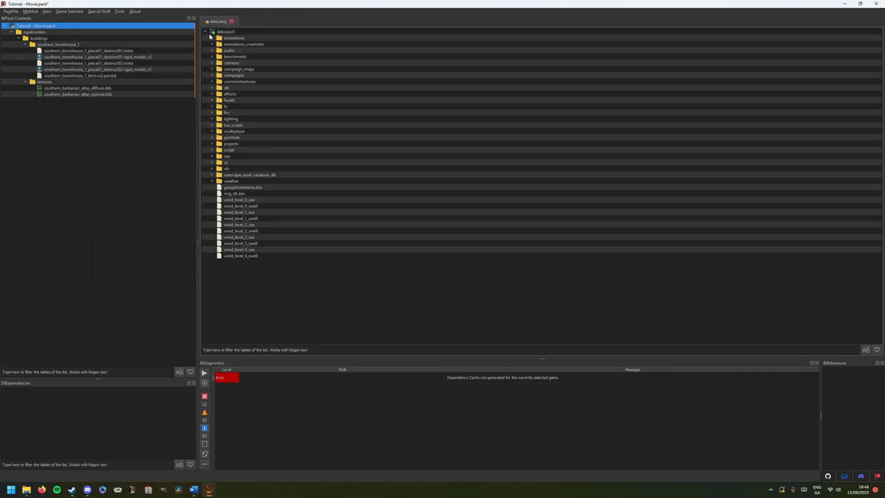
pyautogui.click(213, 88)
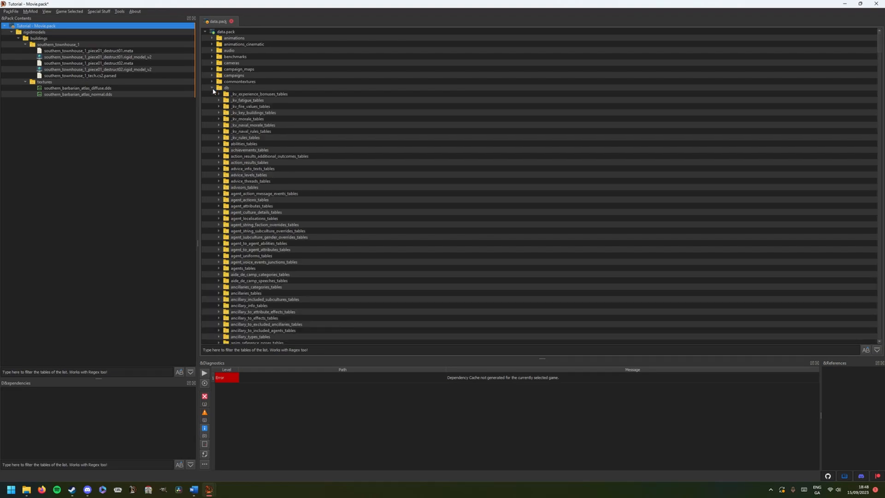
pyautogui.click(261, 349)
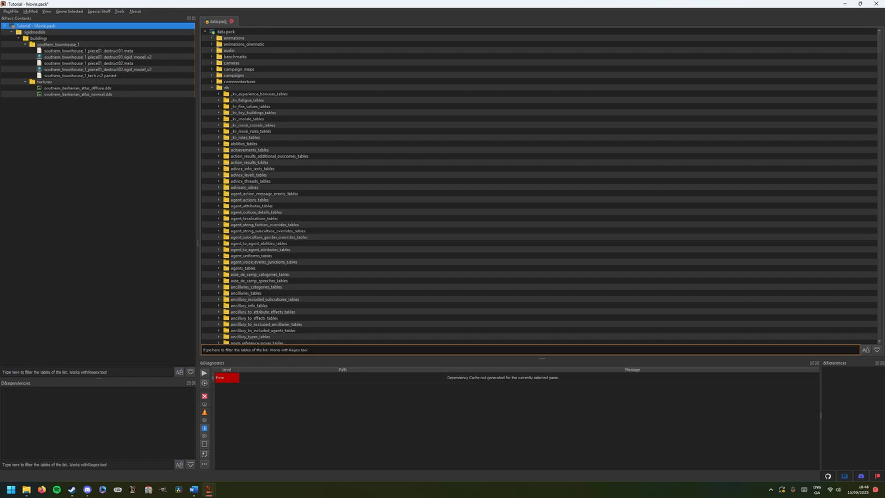
pyautogui.write('battlefield_')
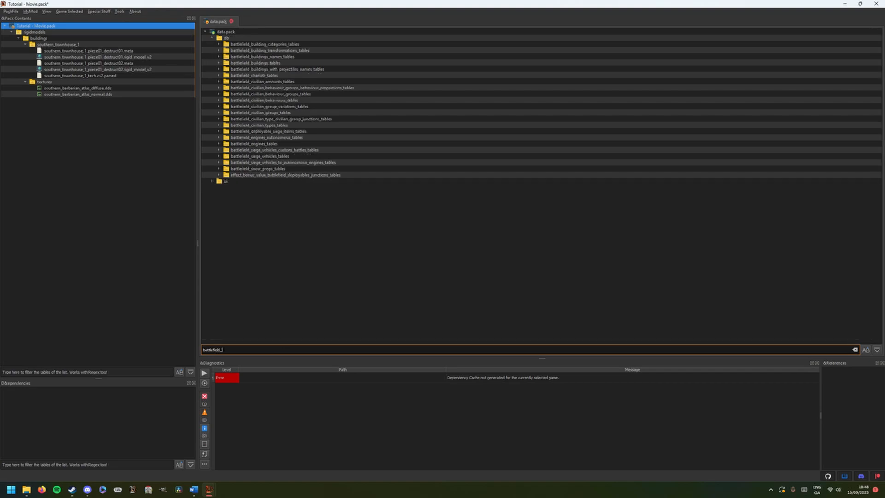
pyautogui.write('buildings')
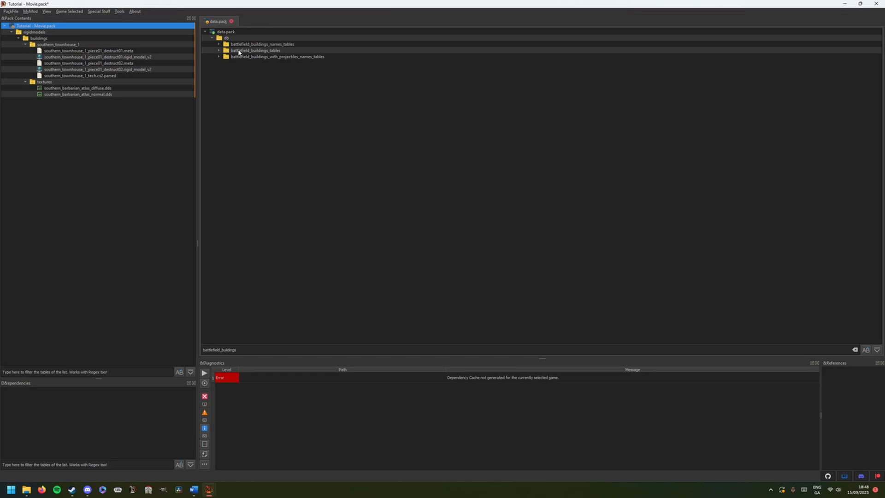
pyautogui.click(222, 52)
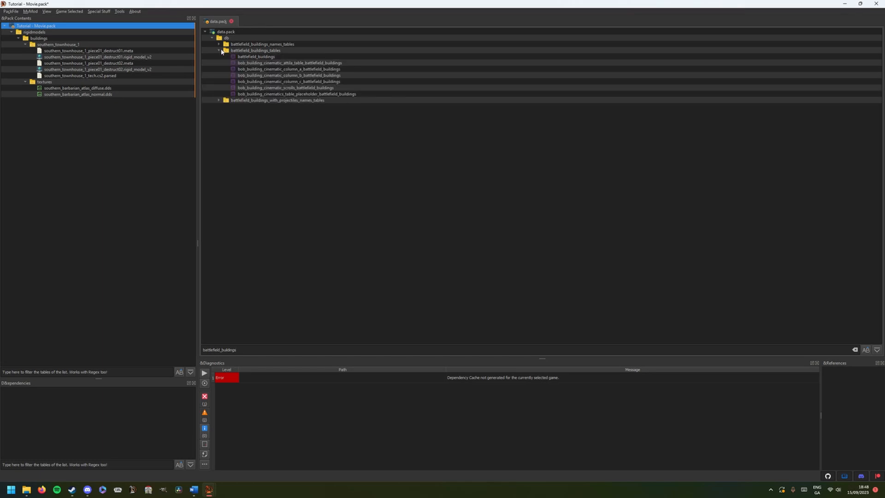
pyautogui.doubleClick(245, 58)
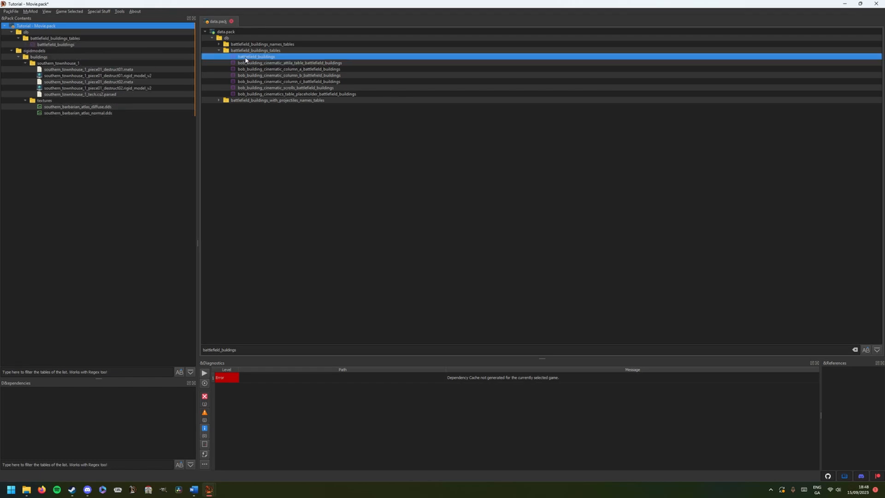
pyautogui.moveTo(240, 350); pyautogui.dragTo(202, 349)
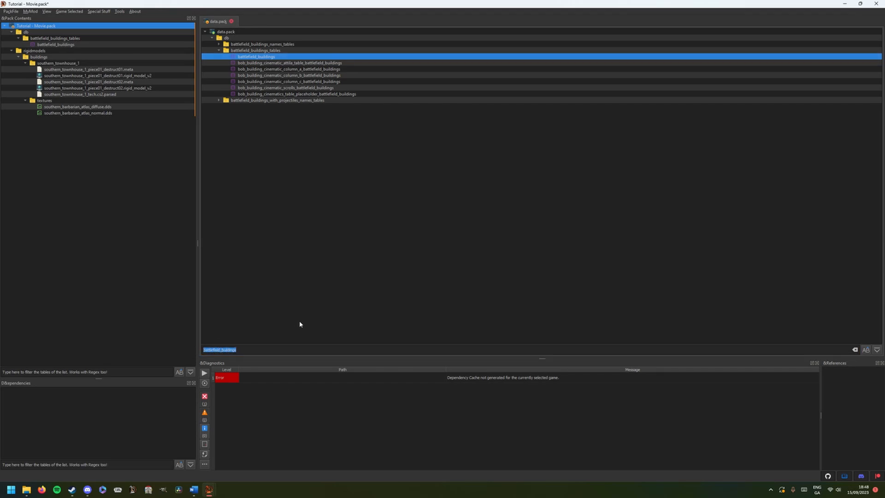
# Step: Filter for 'models_building', import the models_building table, and close the data.pack view
pyautogui.write('models')
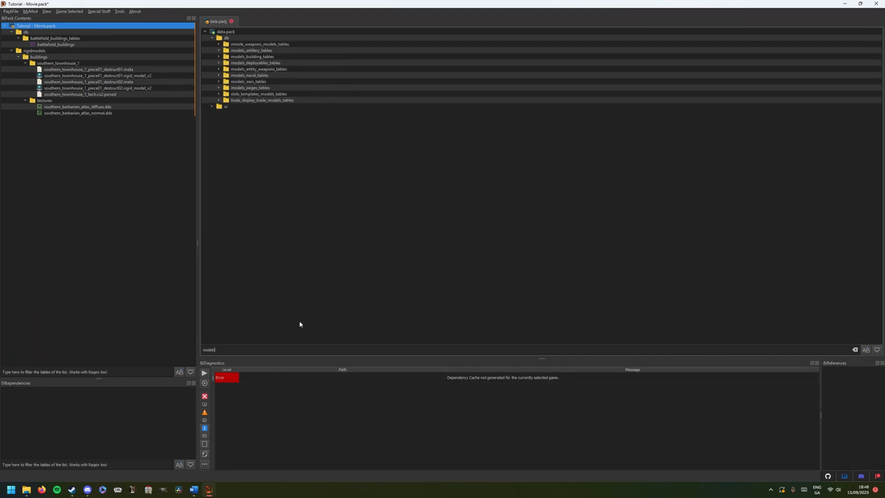
pyautogui.write('_building')
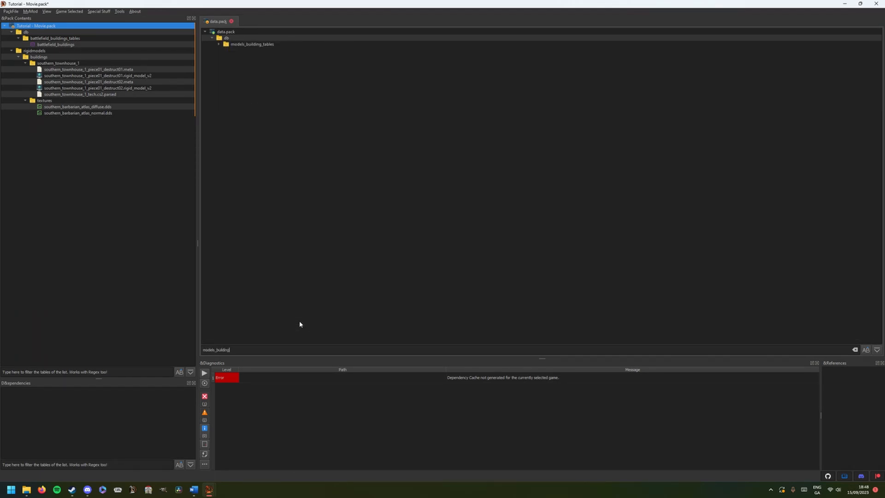
pyautogui.doubleClick(225, 45)
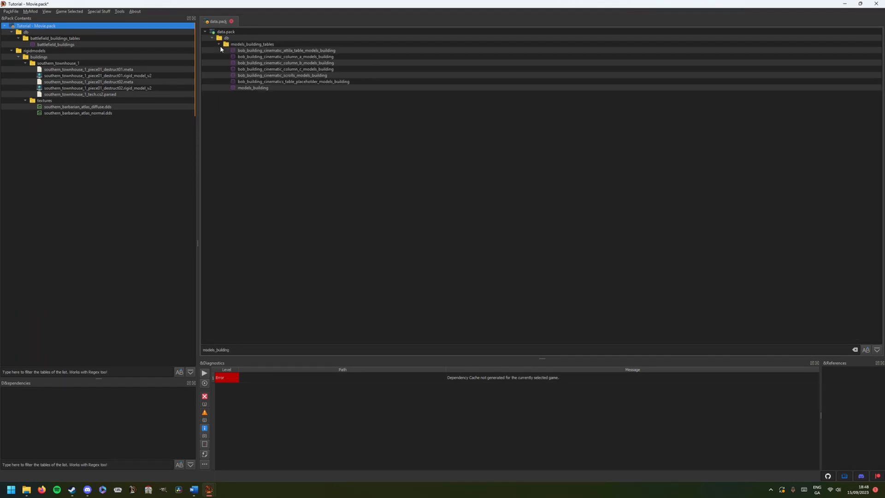
pyautogui.doubleClick(260, 89)
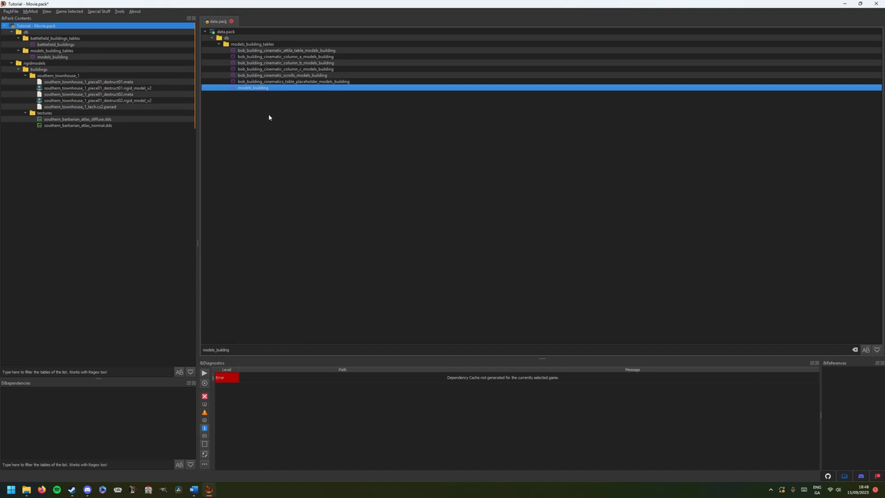
pyautogui.click(231, 22)
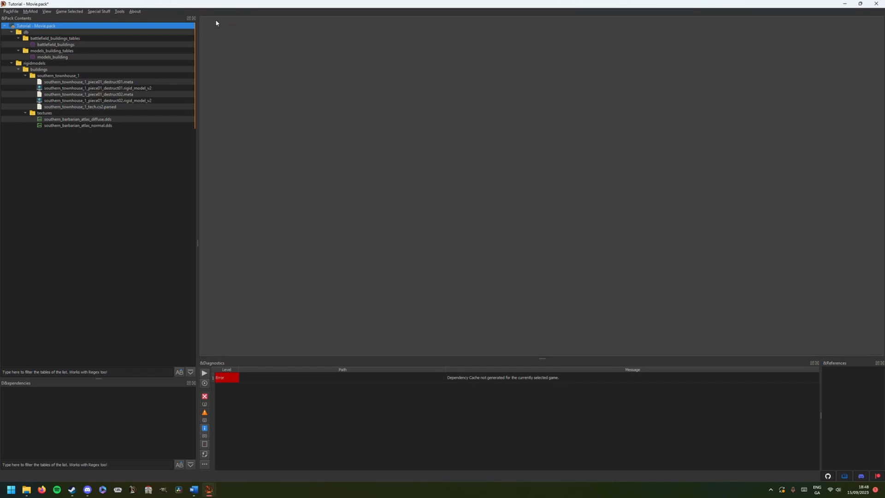
# Step: Open the imported battlefield_buildings table and delete all rows before western_townhouse_1
pyautogui.click(70, 44)
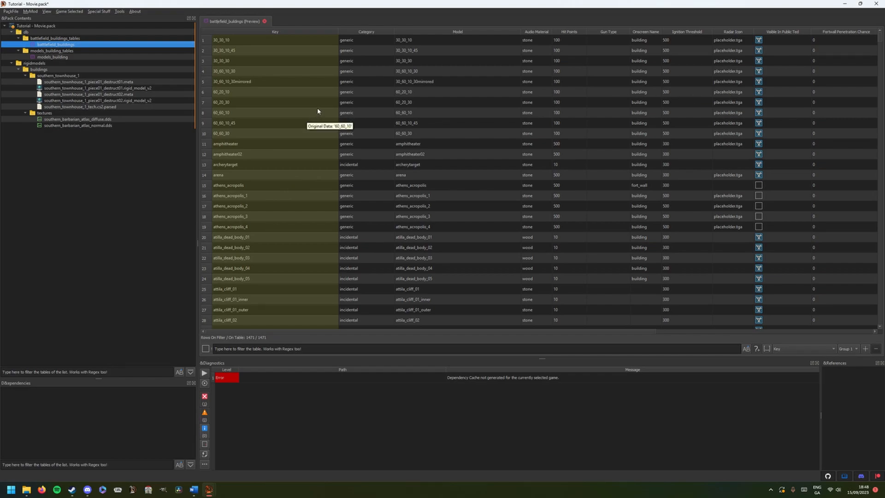
pyautogui.moveTo(49, 82)
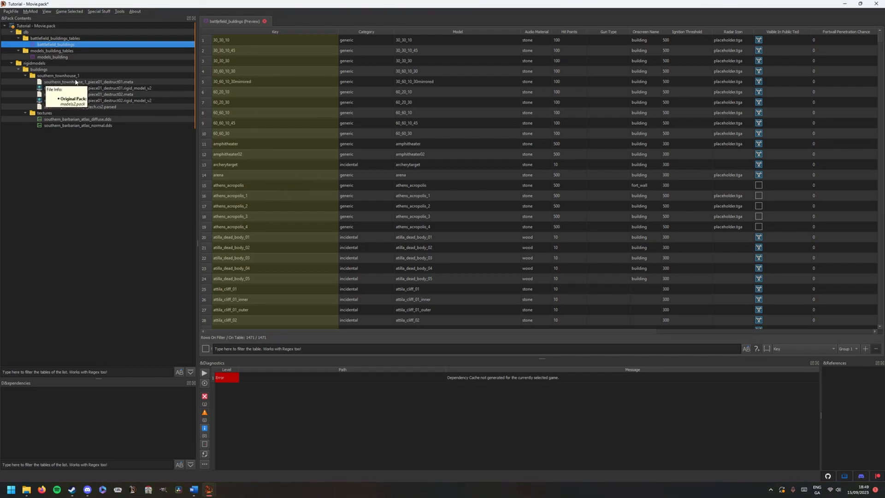
pyautogui.click(252, 40)
pyautogui.moveTo(878, 40); pyautogui.dragTo(871, 318)
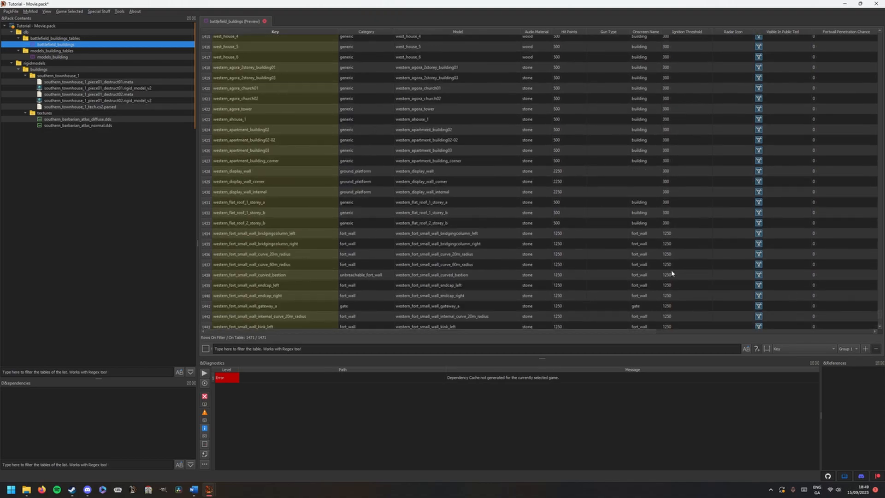
pyautogui.scroll(-4, 562, 269)
pyautogui.keyDown('shift'); pyautogui.click(246, 240); pyautogui.keyUp('shift')
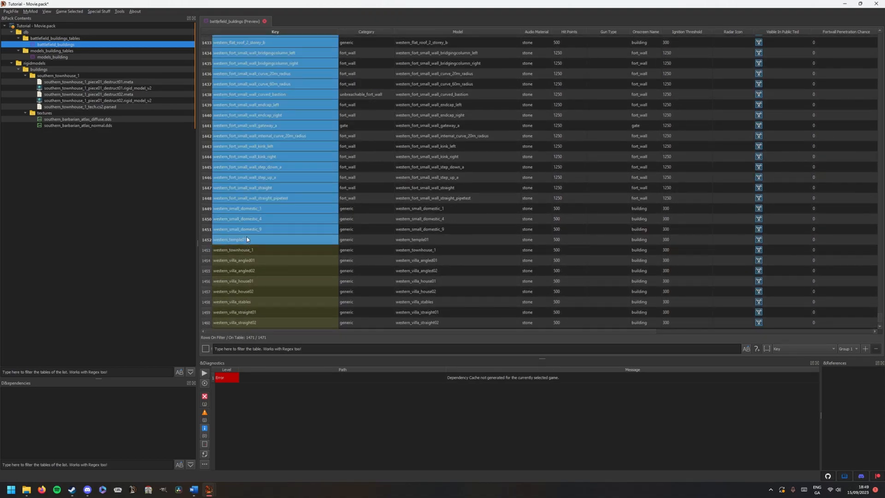
pyautogui.rightClick(247, 240)
pyautogui.click(277, 254)
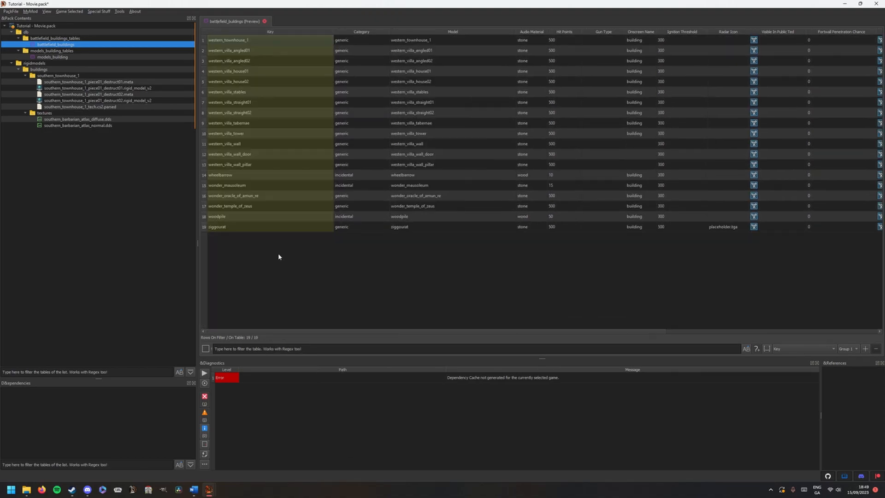
# Step: Delete the remaining rows 2–19, leaving only the western_townhouse_1 row
pyautogui.click(267, 226)
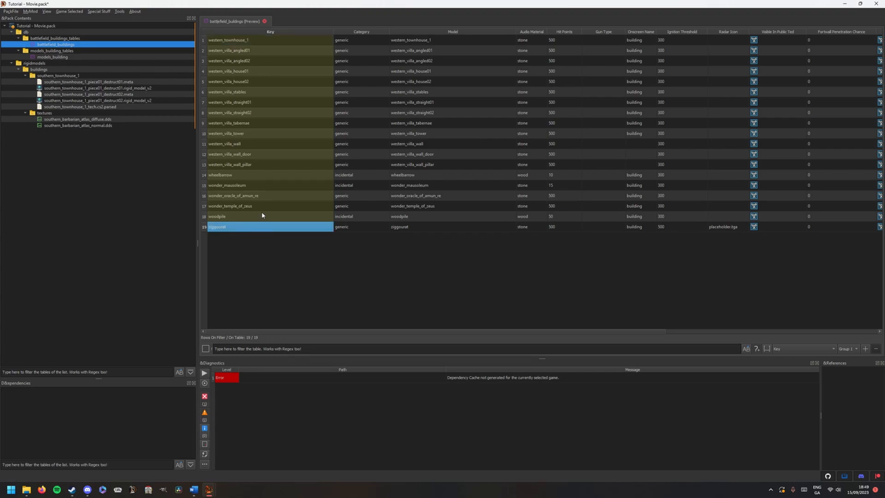
pyautogui.keyDown('shift'); pyautogui.click(250, 50); pyautogui.keyUp('shift')
pyautogui.rightClick(250, 48)
pyautogui.click(286, 69)
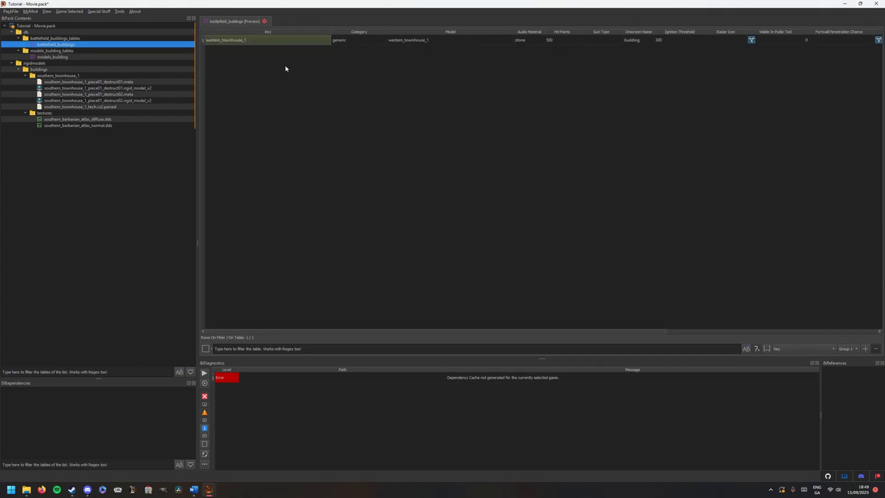
# Step: Change the row's Key from western_townhouse_1 to southern_townhouse_1
pyautogui.doubleClick(222, 43)
pyautogui.moveTo(221, 40); pyautogui.dragTo(204, 41)
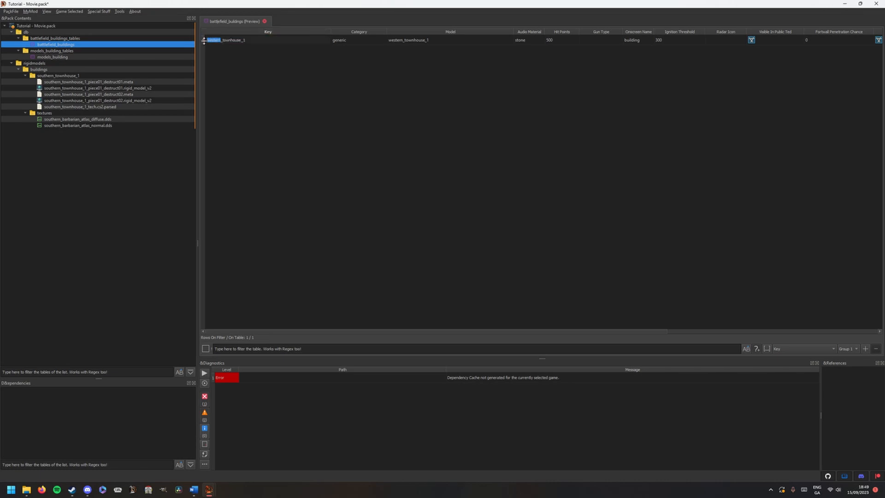
pyautogui.write('southern')
pyautogui.press('Return')
# Step: Change the row's Model from western_townhouse_1 to southern_townhouse_1
pyautogui.doubleClick(413, 41)
pyautogui.moveTo(403, 40); pyautogui.dragTo(386, 39)
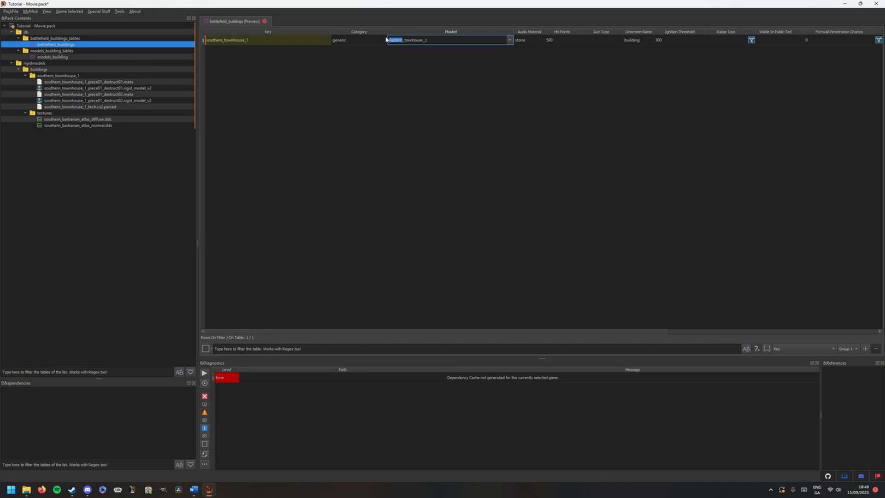
pyautogui.write('southern')
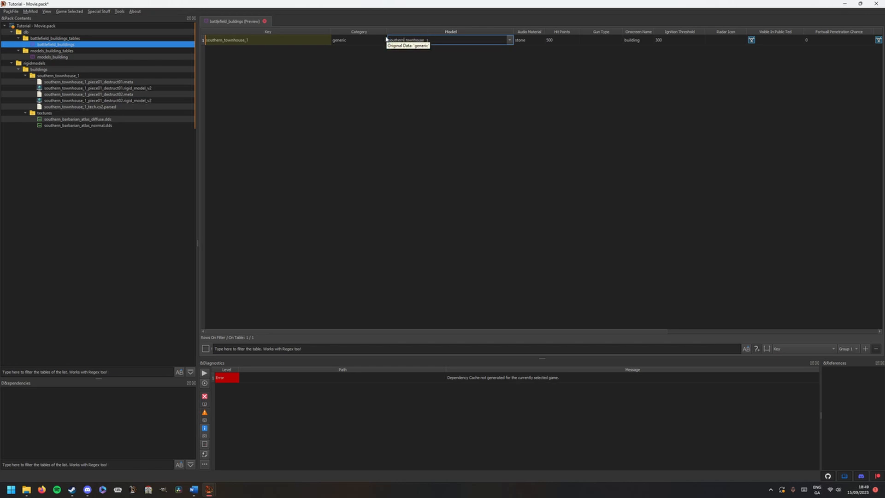
pyautogui.press('Return')
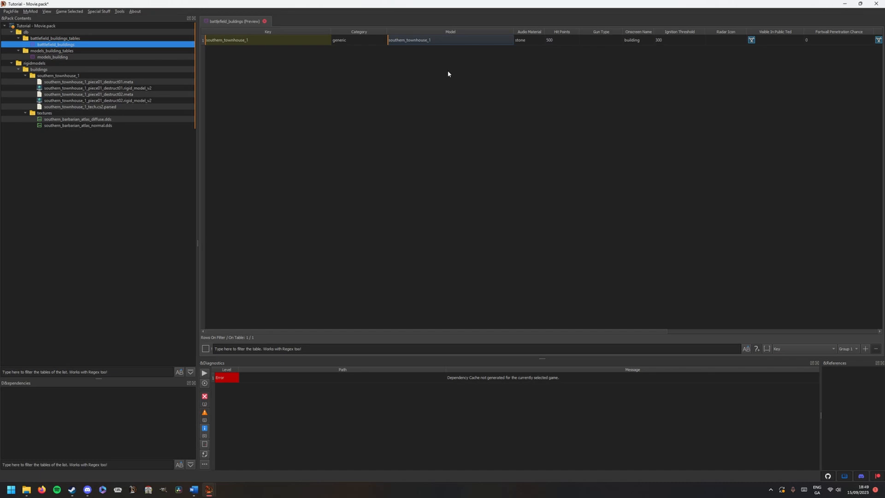
pyautogui.moveTo(613, 332); pyautogui.dragTo(766, 329)
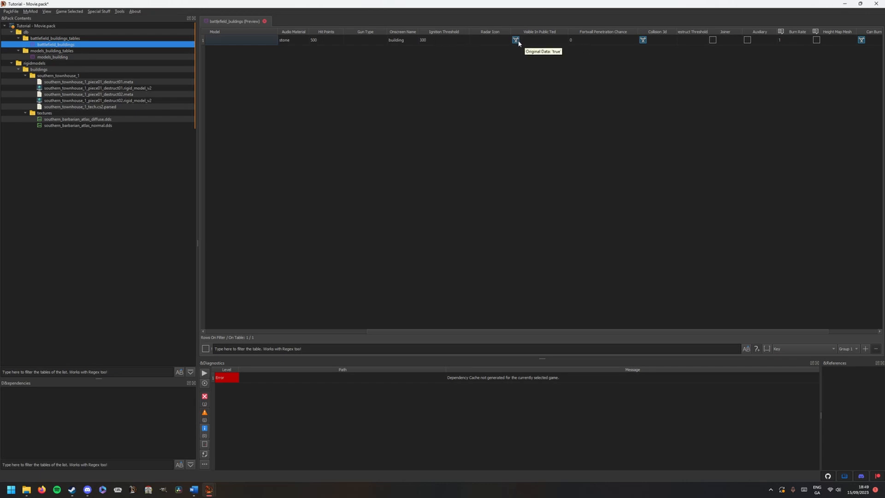
pyautogui.moveTo(704, 332); pyautogui.dragTo(498, 337)
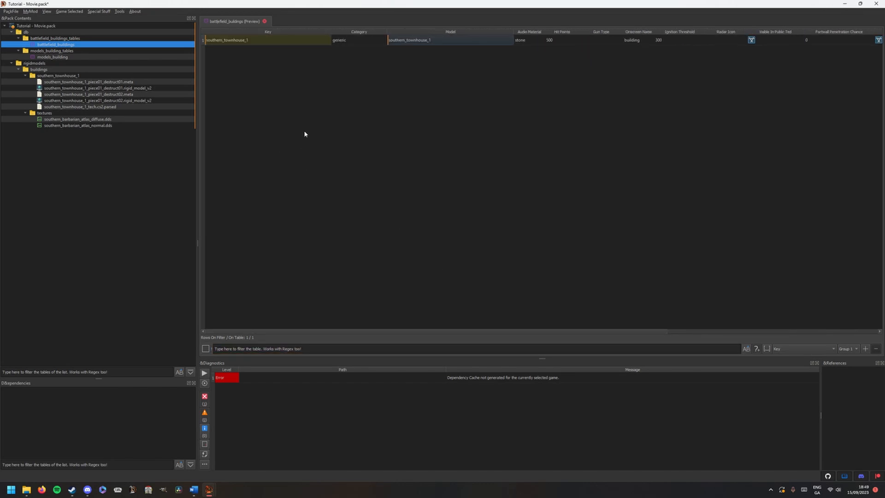
# Step: Dismiss the missing-schema error, target Thrones of Britannia, and open the models_building table
pyautogui.click(62, 57)
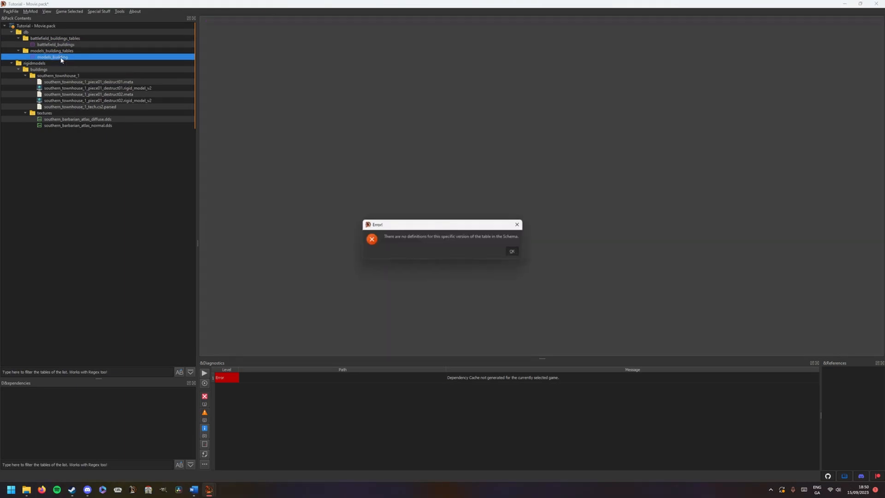
pyautogui.click(513, 251)
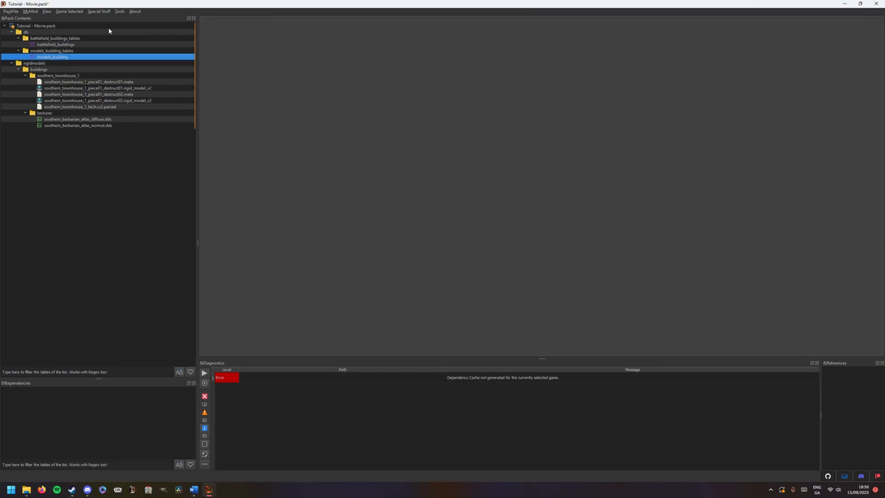
pyautogui.click(70, 13)
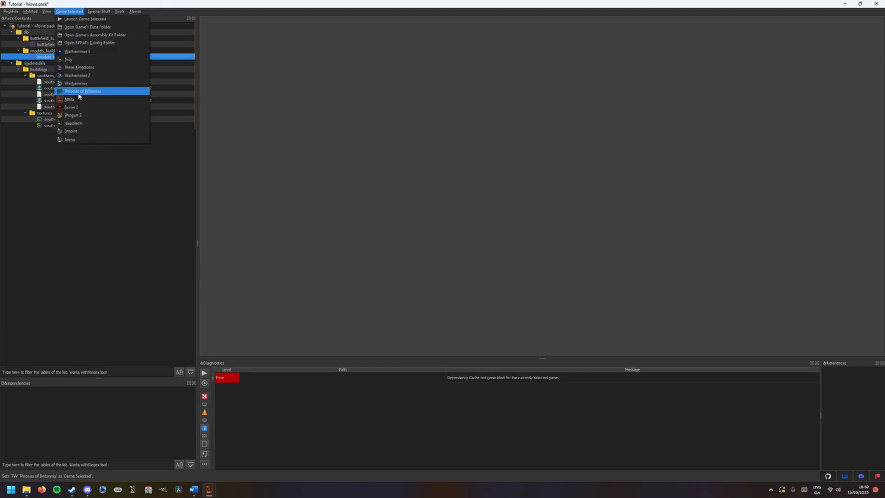
pyautogui.click(78, 94)
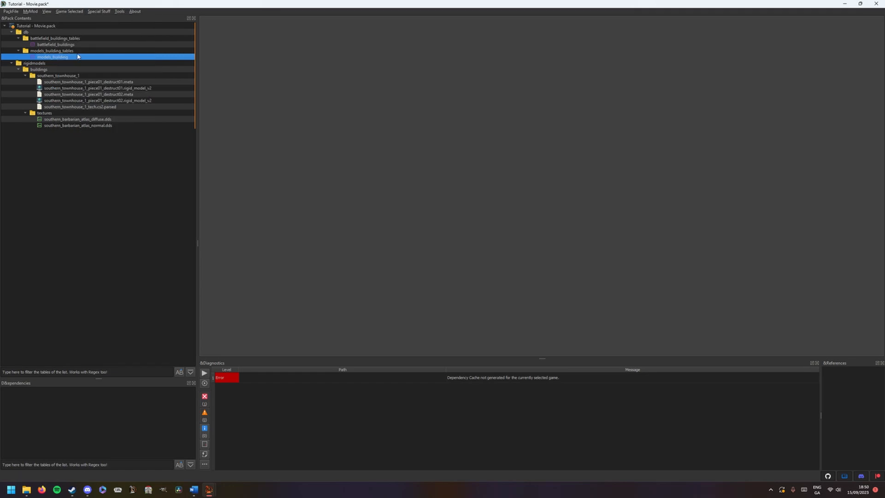
pyautogui.click(55, 58)
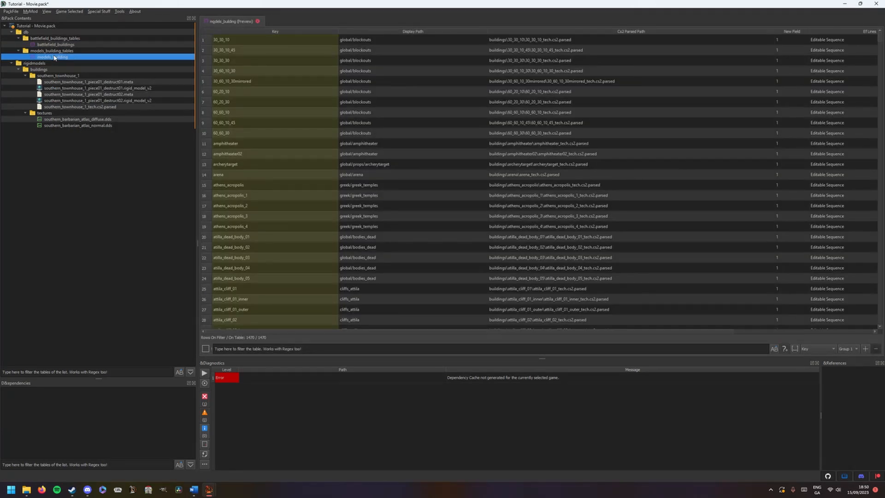
# Step: Delete every models_building row above western_townhouse_1
pyautogui.click(295, 44)
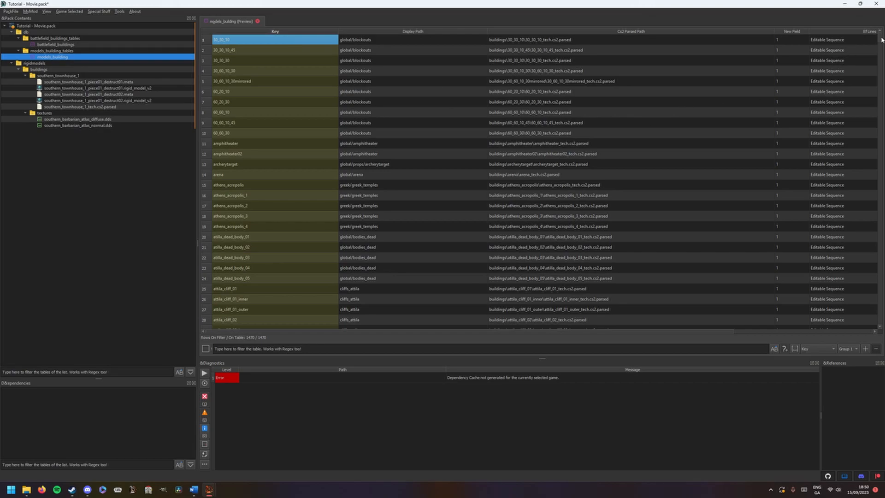
pyautogui.moveTo(882, 41); pyautogui.dragTo(881, 321)
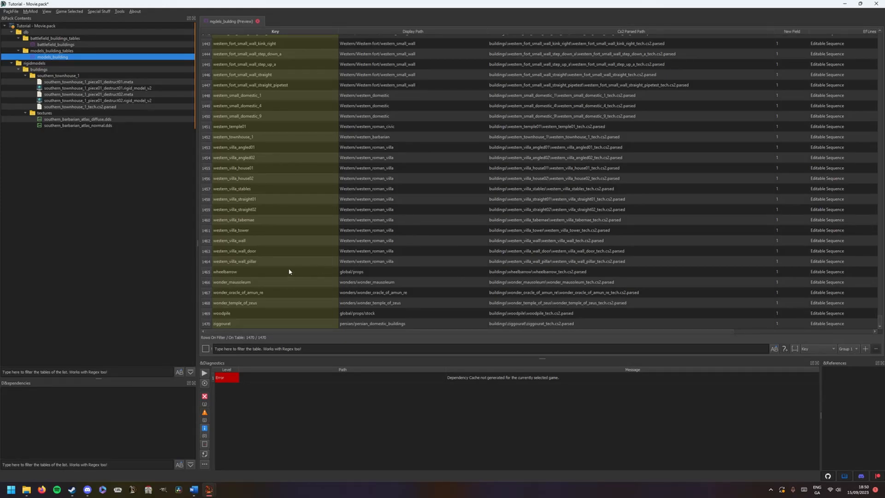
pyautogui.keyDown('shift'); pyautogui.click(243, 133); pyautogui.keyUp('shift')
pyautogui.rightClick(240, 124)
pyautogui.click(279, 144)
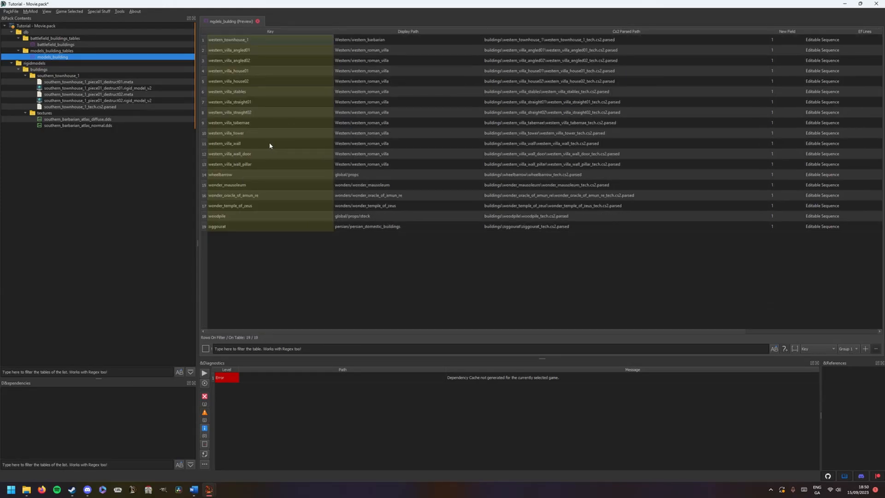
# Step: Delete rows 2–19 below it, keeping only the western_townhouse_1 row
pyautogui.click(245, 52)
pyautogui.keyDown('shift'); pyautogui.click(253, 225); pyautogui.keyUp('shift')
pyautogui.rightClick(263, 216)
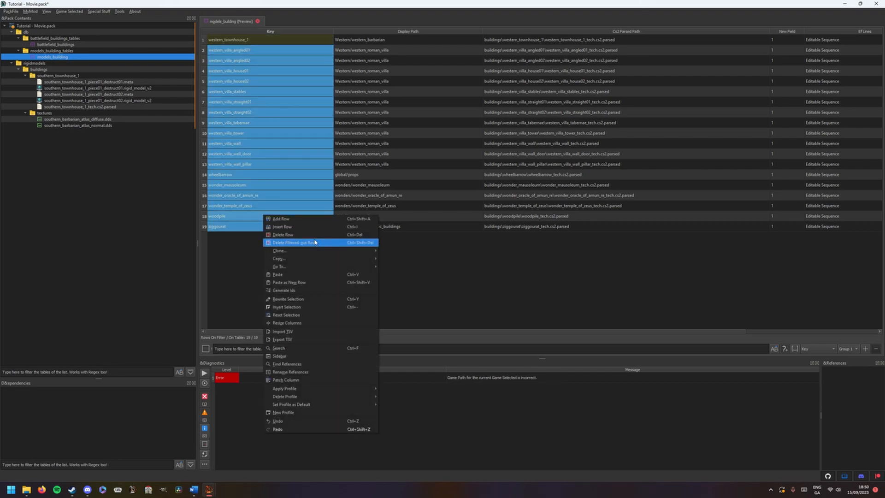
pyautogui.click(312, 236)
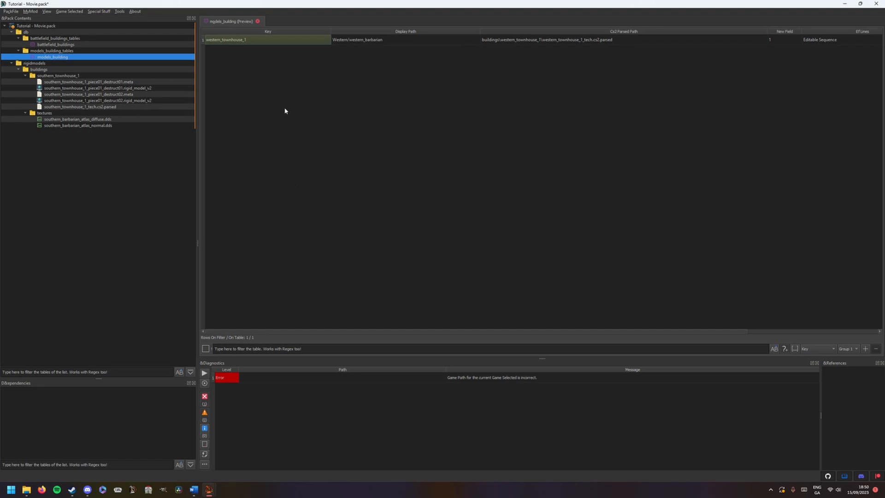
# Step: Change the row's key from western to southern_townhouse_1
pyautogui.rightClick(261, 82)
pyautogui.click(274, 84)
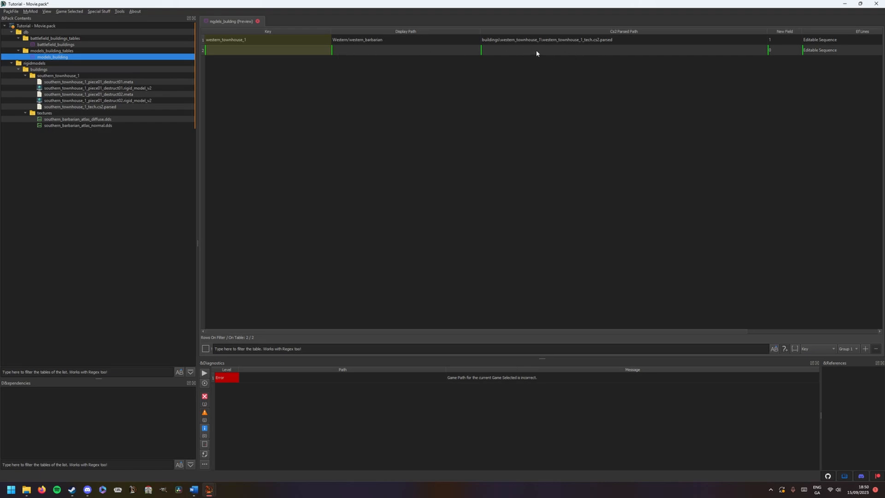
pyautogui.rightClick(364, 53)
pyautogui.click(404, 73)
pyautogui.click(231, 39)
pyautogui.click(230, 40)
pyautogui.moveTo(221, 40); pyautogui.dragTo(182, 42)
pyautogui.write('southern')
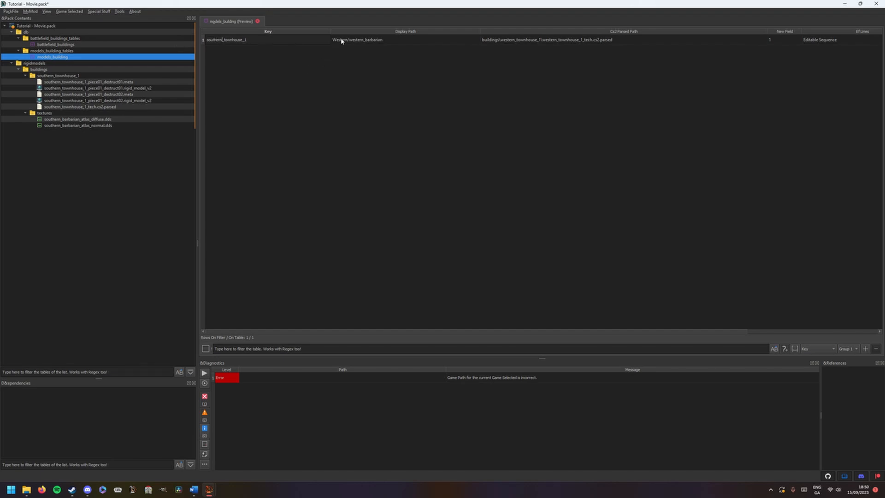
pyautogui.click(341, 40)
# Step: Set the display path to Southern/southern_barbarian
pyautogui.click(343, 41)
pyautogui.moveTo(364, 40); pyautogui.dragTo(351, 39)
pyautogui.write('southern')
pyautogui.press('Return')
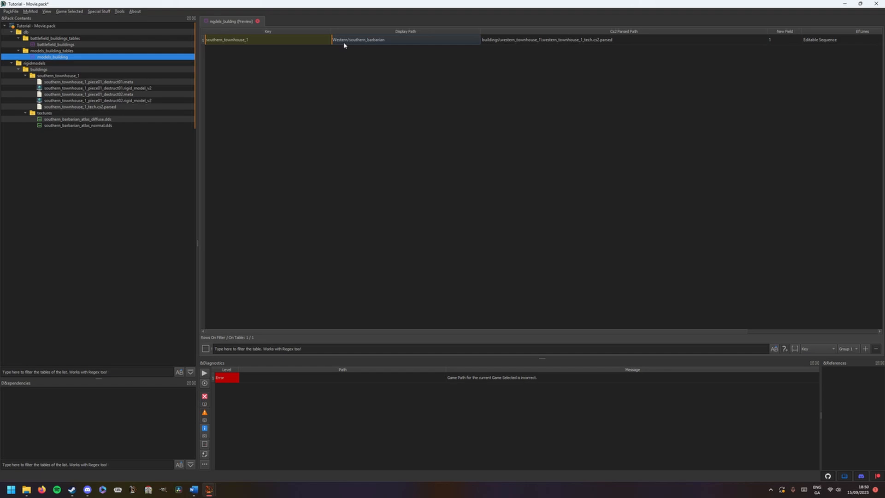
pyautogui.moveTo(345, 44)
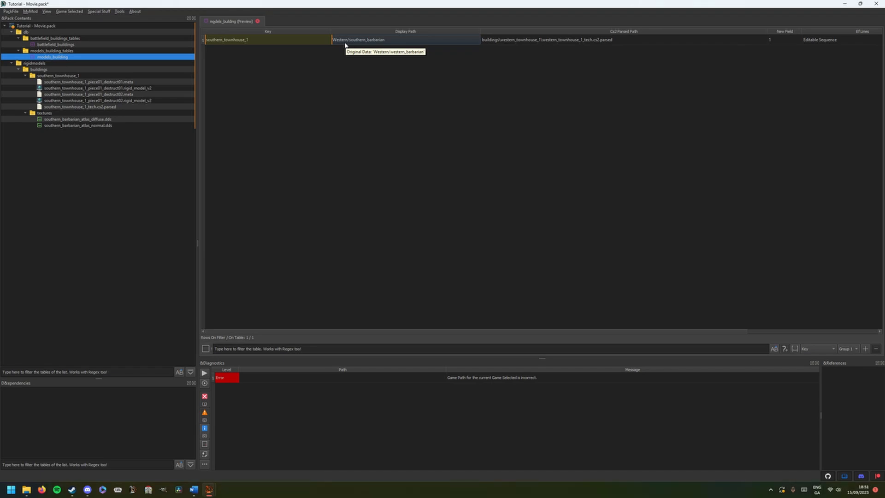
pyautogui.doubleClick(342, 42)
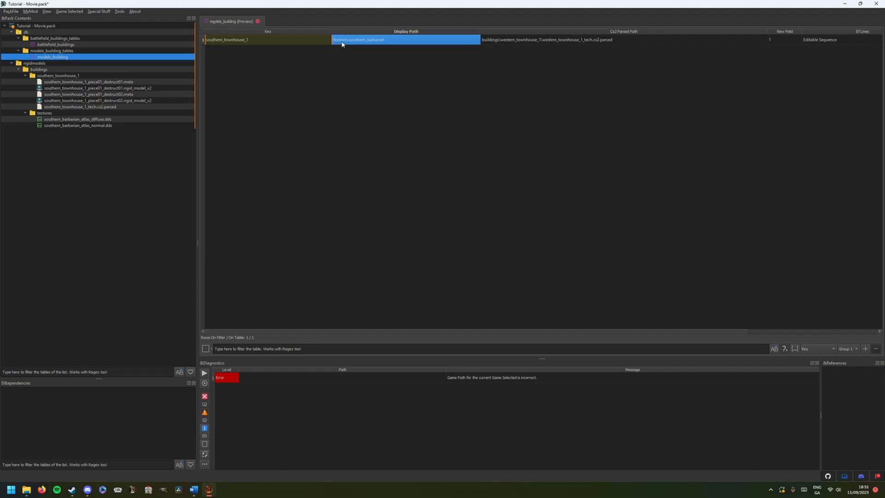
pyautogui.moveTo(349, 40); pyautogui.dragTo(332, 40)
pyautogui.write('Southern')
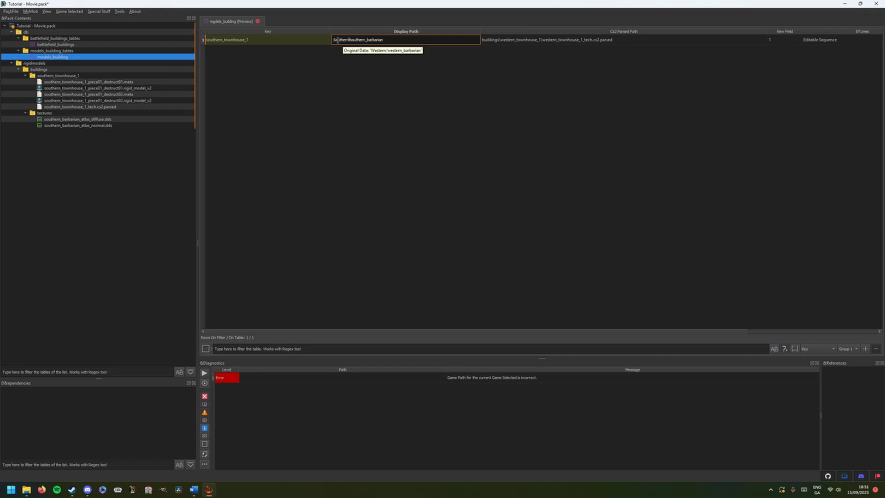
pyautogui.press('Return')
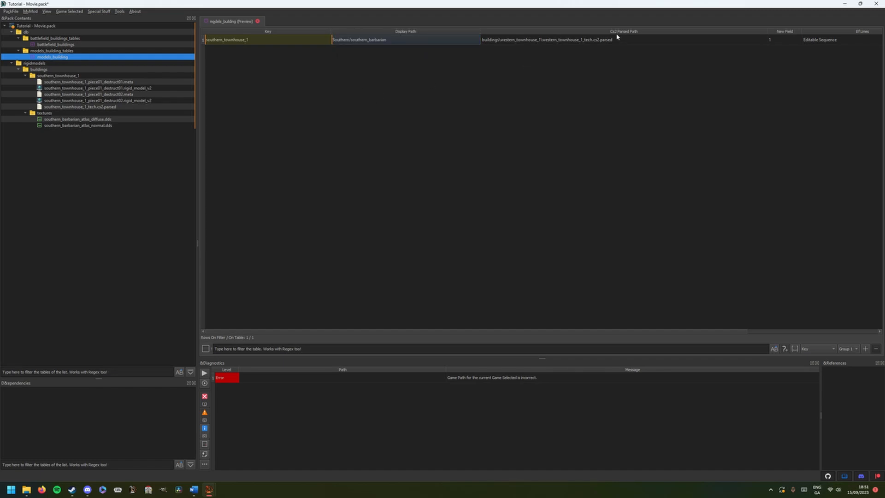
# Step: Replace both 'western' parts of the Cs2 Parsed Path with southern, then close the table
pyautogui.doubleClick(517, 40)
pyautogui.moveTo(512, 39); pyautogui.dragTo(499, 38)
pyautogui.write('southern')
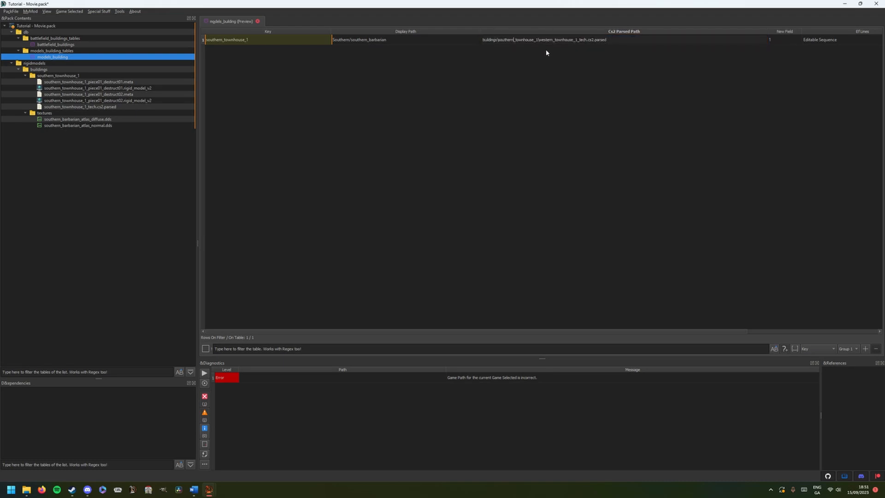
pyautogui.moveTo(554, 40); pyautogui.dragTo(542, 40)
pyautogui.write('southern')
pyautogui.press('Return')
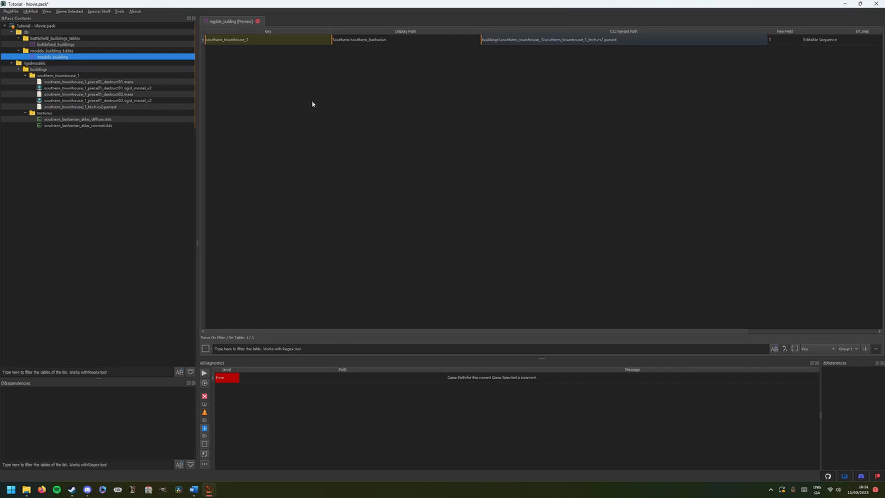
pyautogui.click(257, 22)
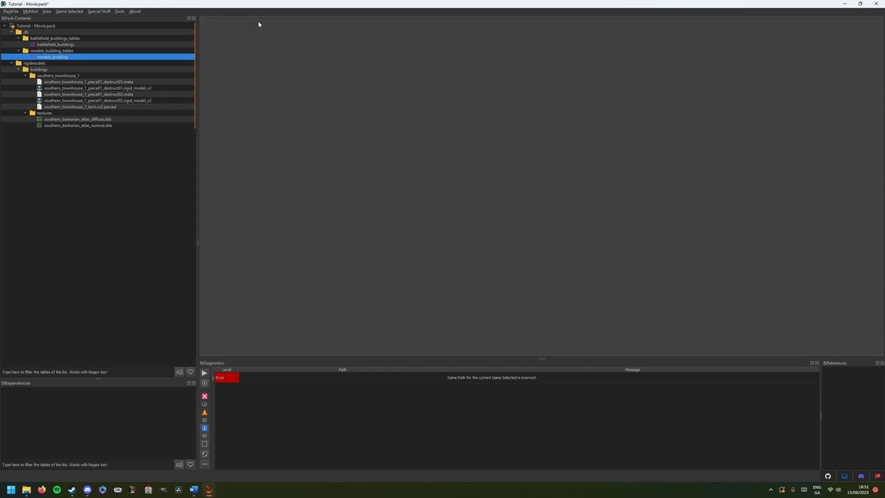
# Step: Rename the models_building table to custom_models_building
pyautogui.doubleClick(44, 58)
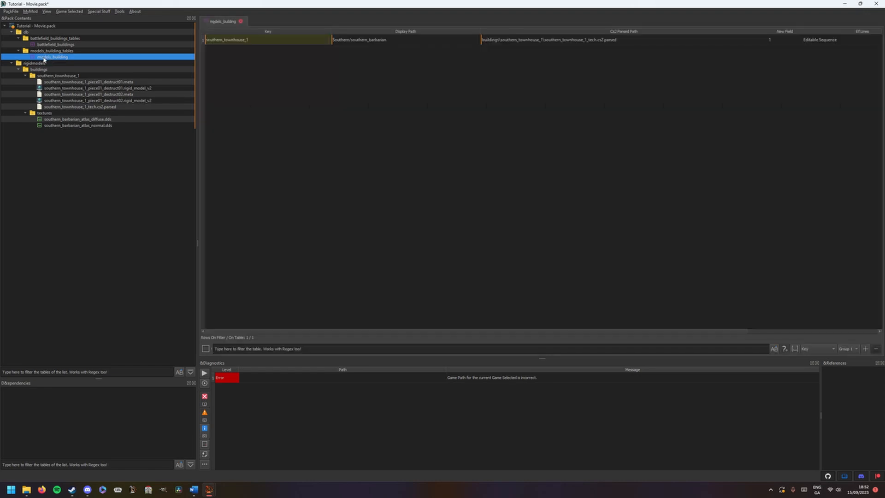
pyautogui.rightClick(44, 58)
pyautogui.click(74, 89)
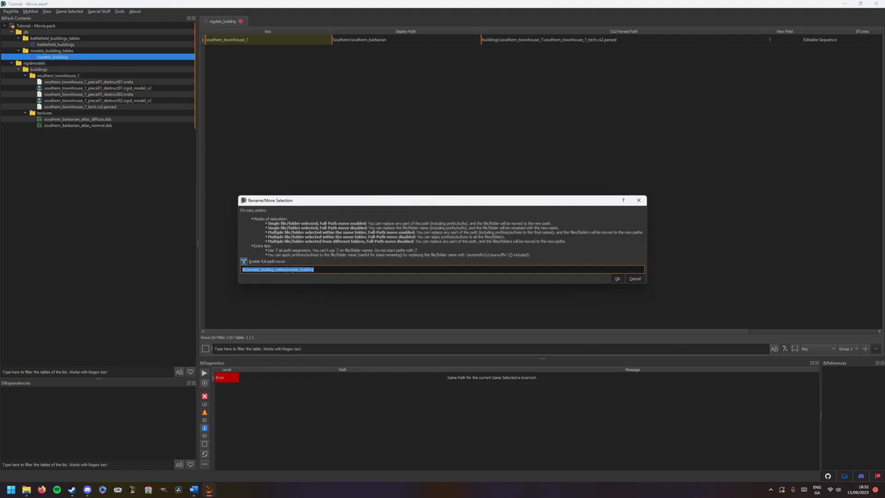
pyautogui.click(292, 270)
pyautogui.write('custom_')
pyautogui.click(617, 278)
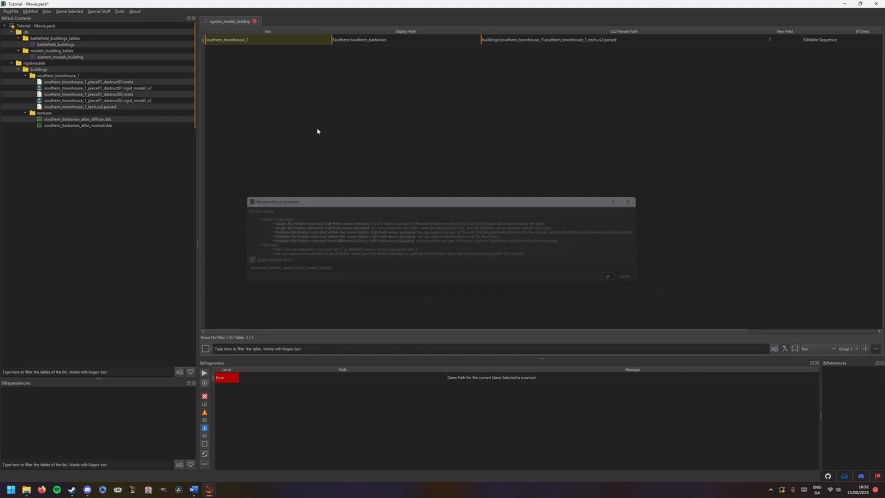
# Step: Rename battlefield_buildings to custom_battlefield_buildings and close both table views
pyautogui.click(55, 44)
pyautogui.rightClick(55, 44)
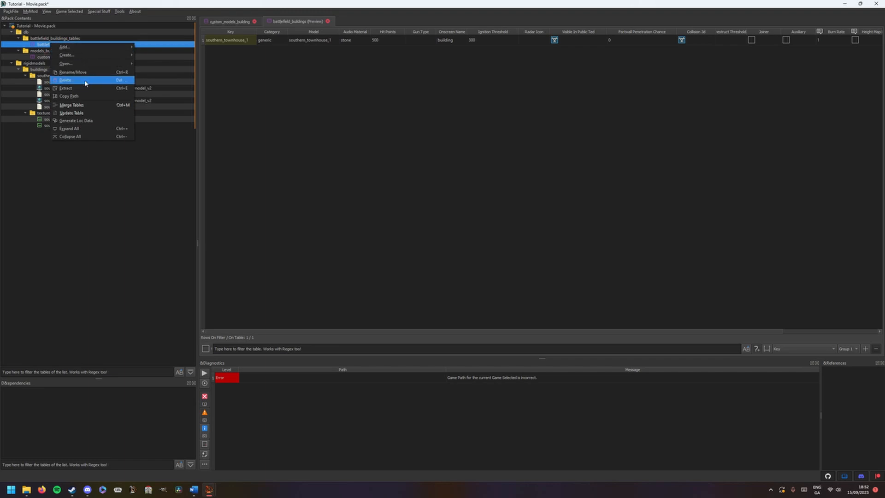
pyautogui.click(86, 82)
pyautogui.click(295, 271)
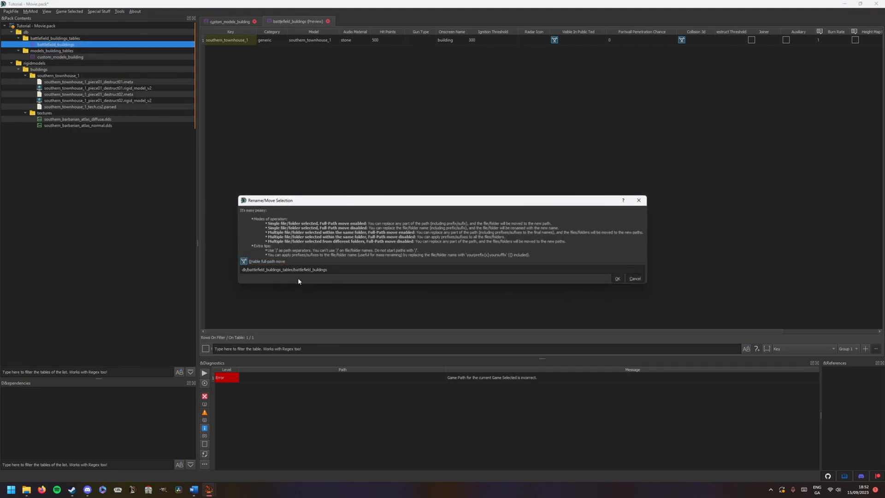
pyautogui.write('custom_')
pyautogui.click(617, 279)
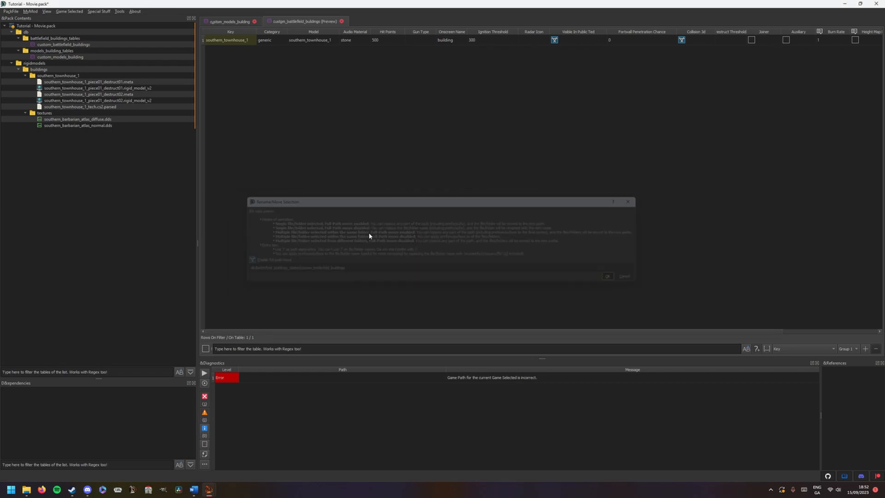
pyautogui.click(342, 22)
pyautogui.click(261, 21)
pyautogui.click(80, 12)
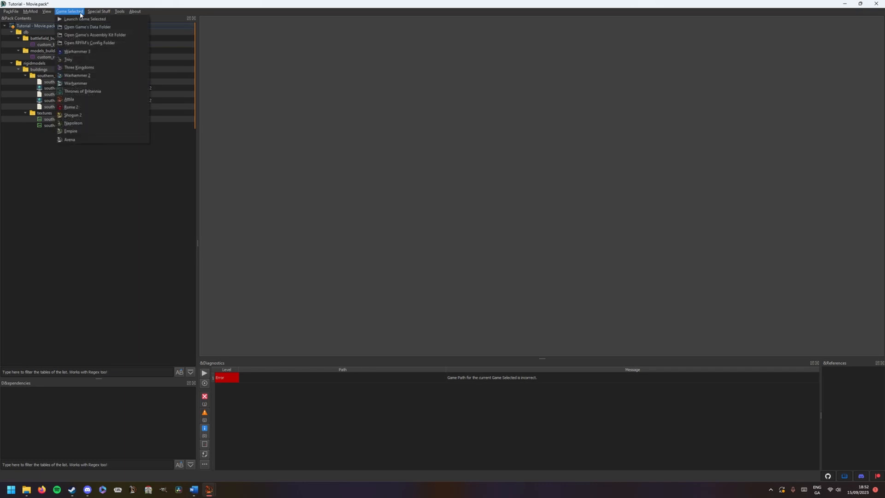
# Step: Make Attila the target game, save the pack, and change its PackFile type
pyautogui.click(69, 100)
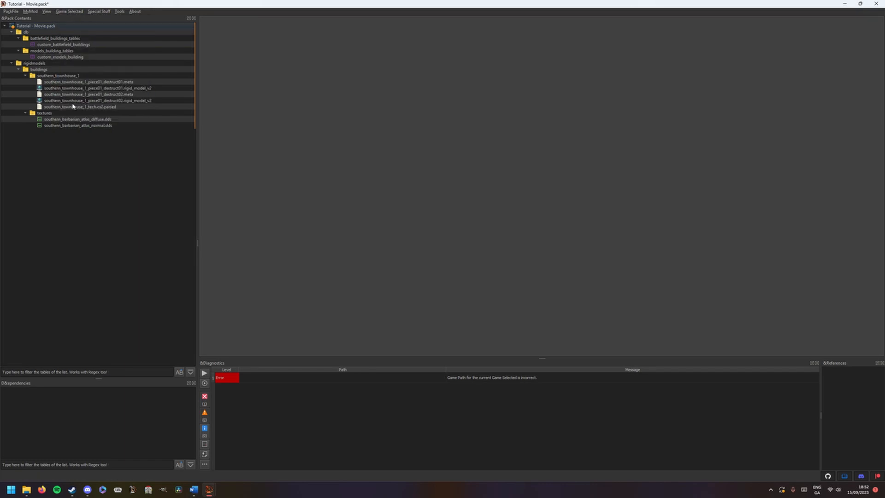
pyautogui.click(11, 12)
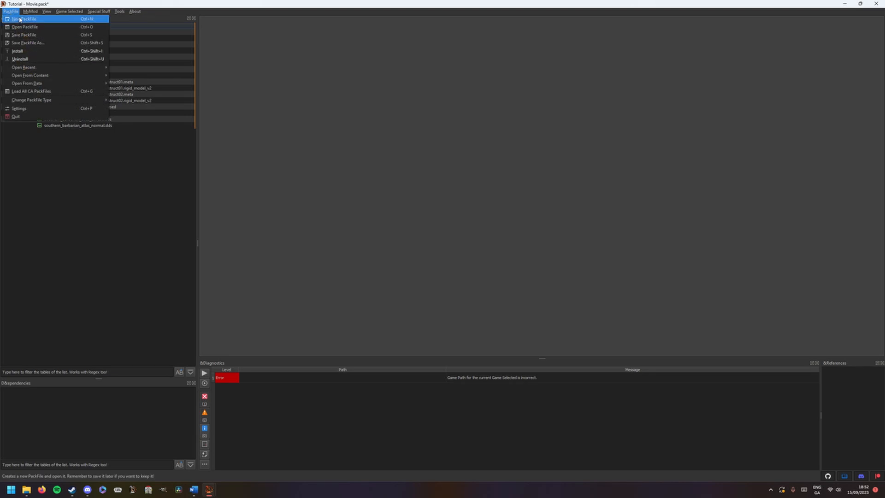
pyautogui.click(37, 37)
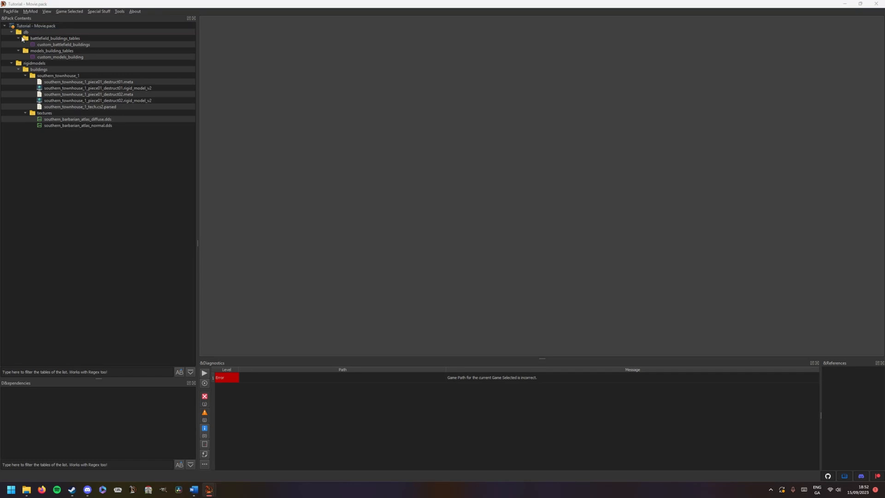
pyautogui.click(12, 13)
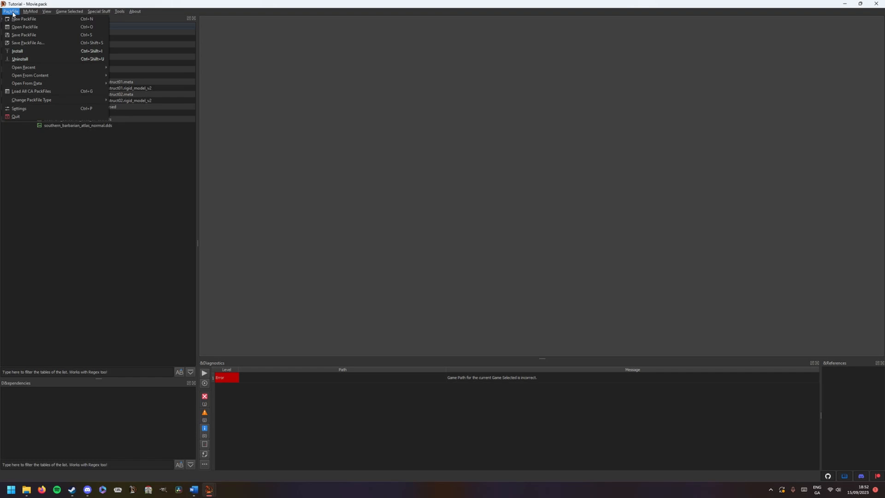
pyautogui.moveTo(28, 104)
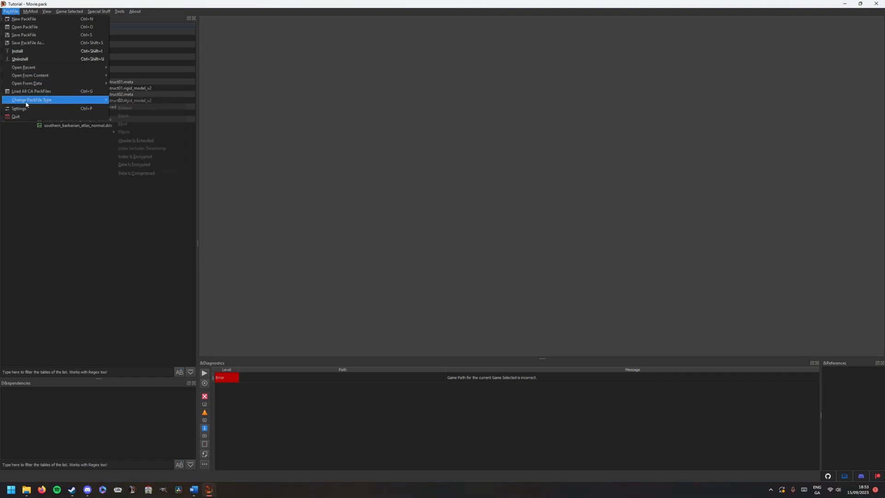
pyautogui.click(132, 122)
# Step: Save the pack under the new name 'Tutorial - Mod'
pyautogui.click(14, 13)
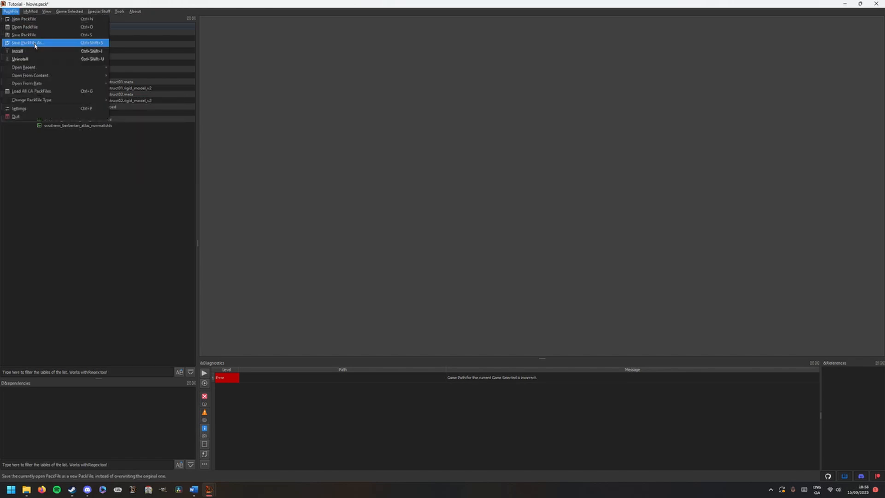
pyautogui.click(33, 43)
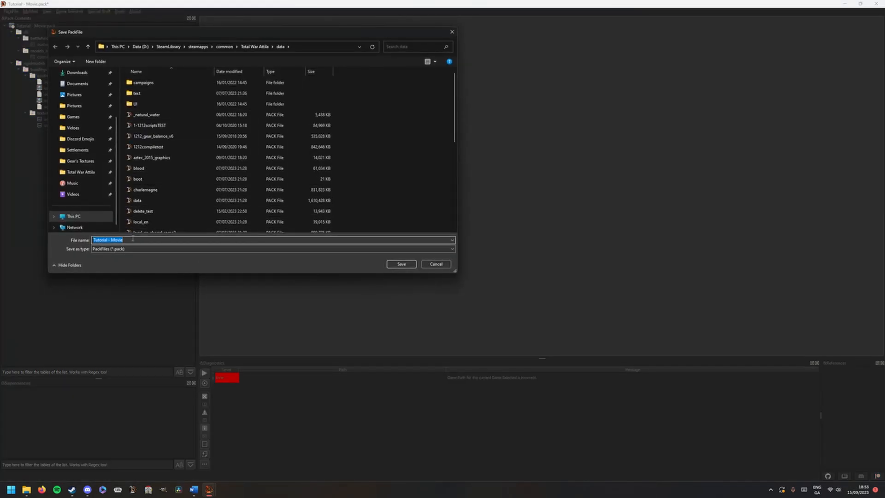
pyautogui.click(139, 240)
pyautogui.moveTo(122, 240); pyautogui.dragTo(118, 241)
pyautogui.write('d')
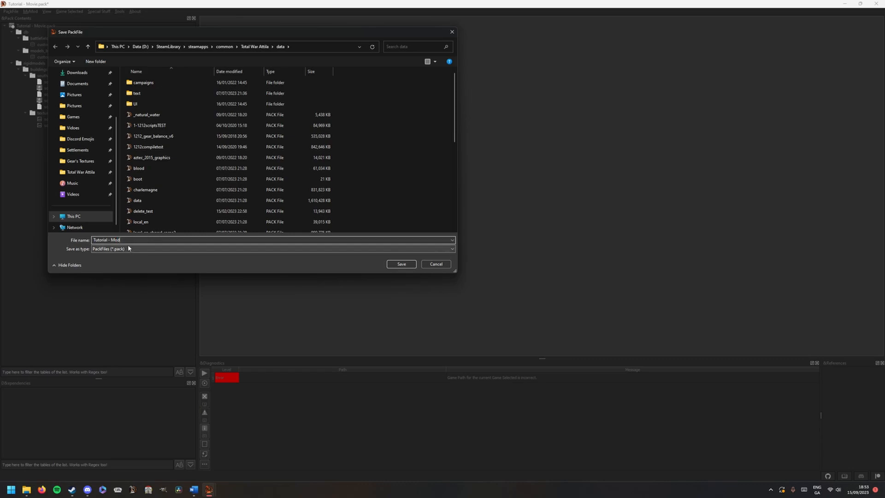
pyautogui.click(401, 264)
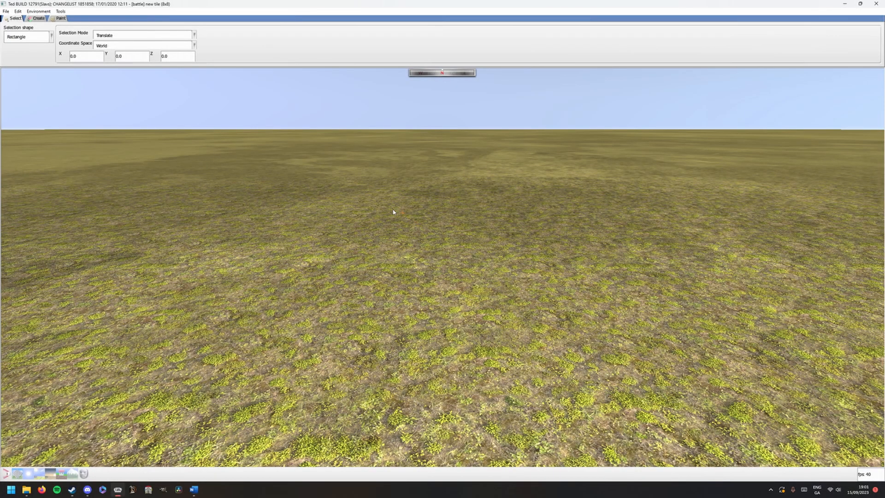
# Step: On the Create tab set Object Type to Buildings and bring up the building selector
pyautogui.click(39, 21)
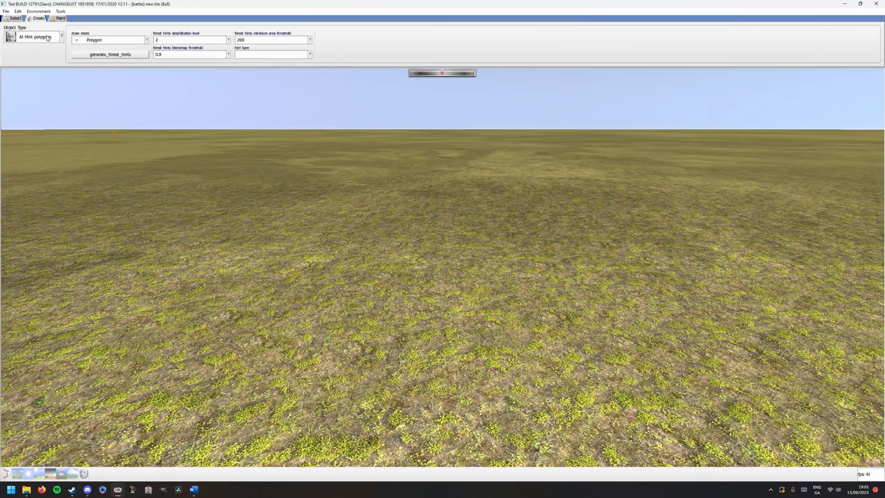
pyautogui.click(46, 38)
pyautogui.click(41, 78)
pyautogui.click(280, 54)
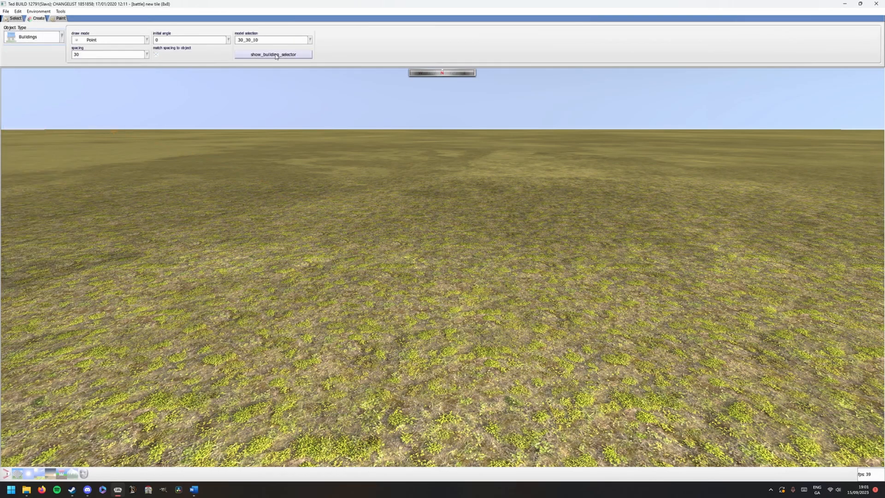
pyautogui.moveTo(446, 133); pyautogui.dragTo(220, 98)
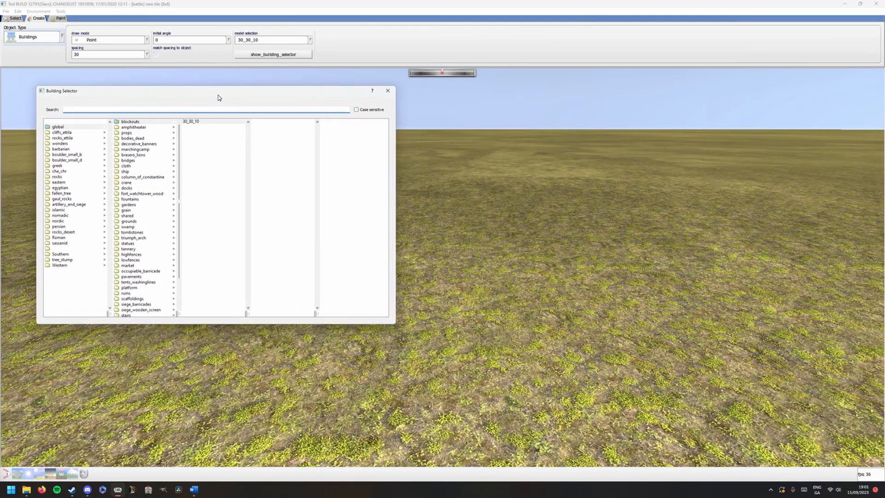
# Step: Place Western > western_barbarian > western_townhouse_1 on the grass tile
pyautogui.click(60, 265)
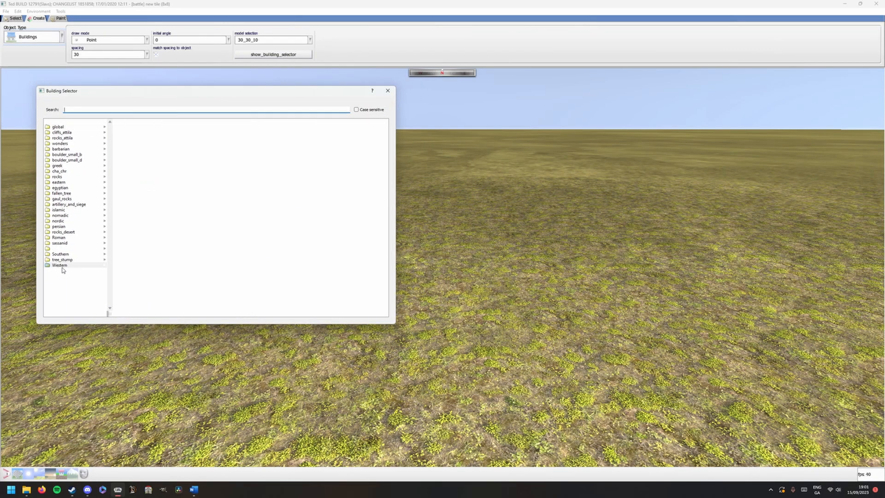
pyautogui.click(152, 128)
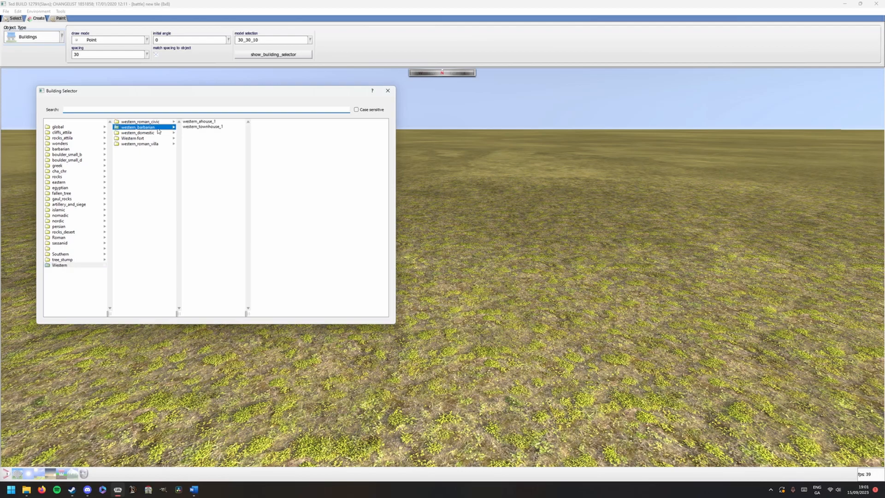
pyautogui.click(201, 127)
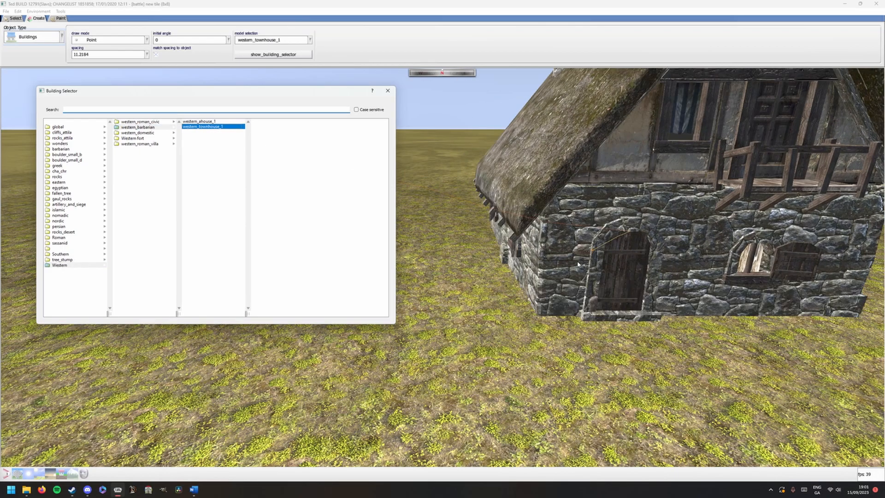
pyautogui.scroll(-5, 573, 264)
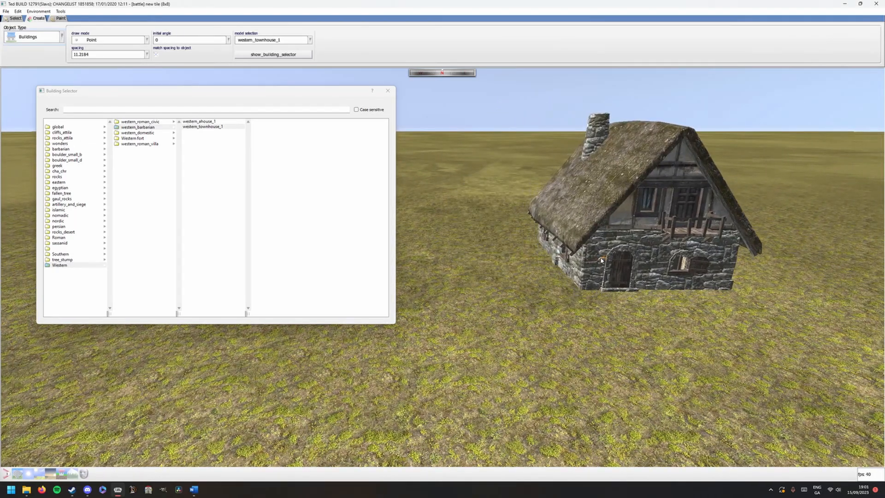
pyautogui.moveTo(510, 261); pyautogui.dragTo(560, 307)
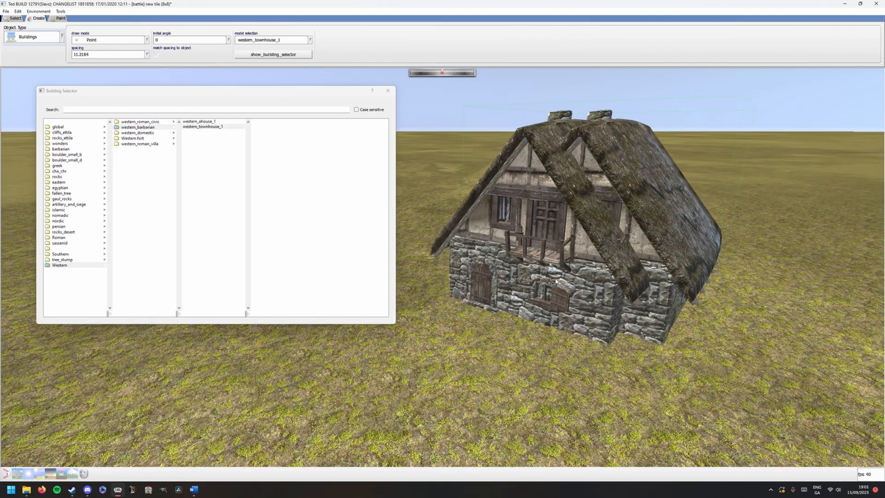
pyautogui.scroll(-3, 546, 277)
pyautogui.press('a')
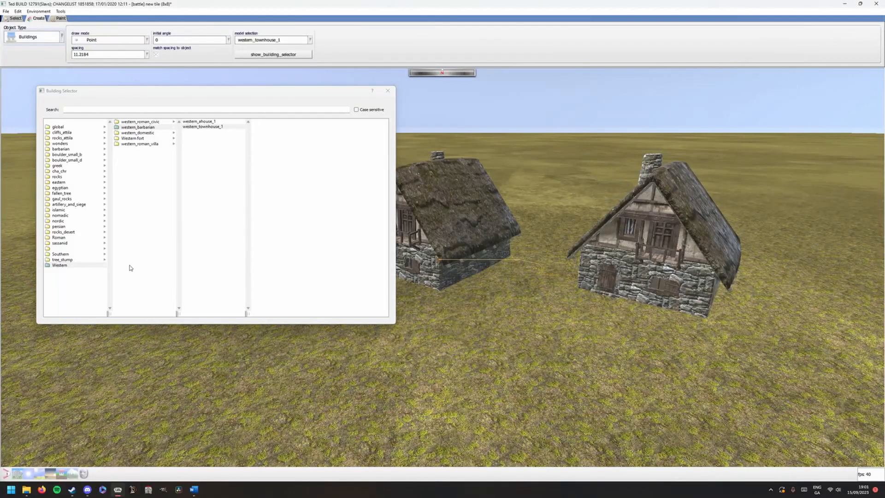
# Step: Place Southern > southern_barbarian > southern_townhouse_1 beside the western house, then return to Select
pyautogui.click(65, 255)
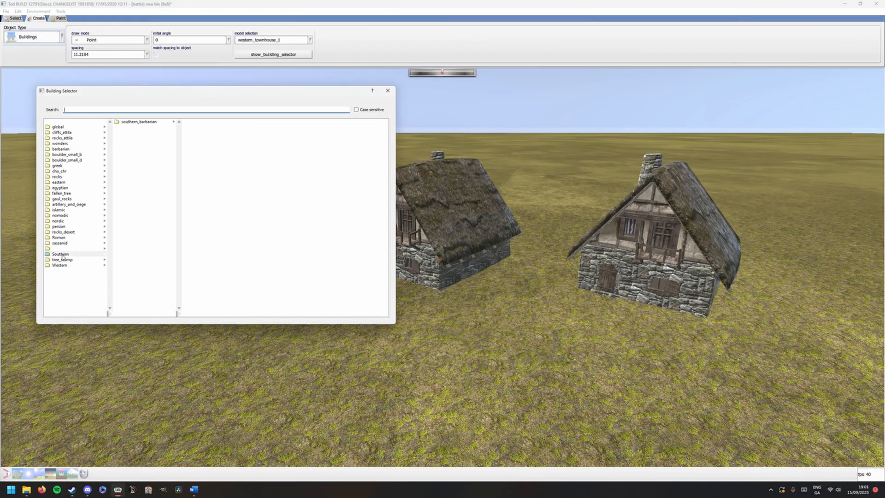
pyautogui.click(142, 122)
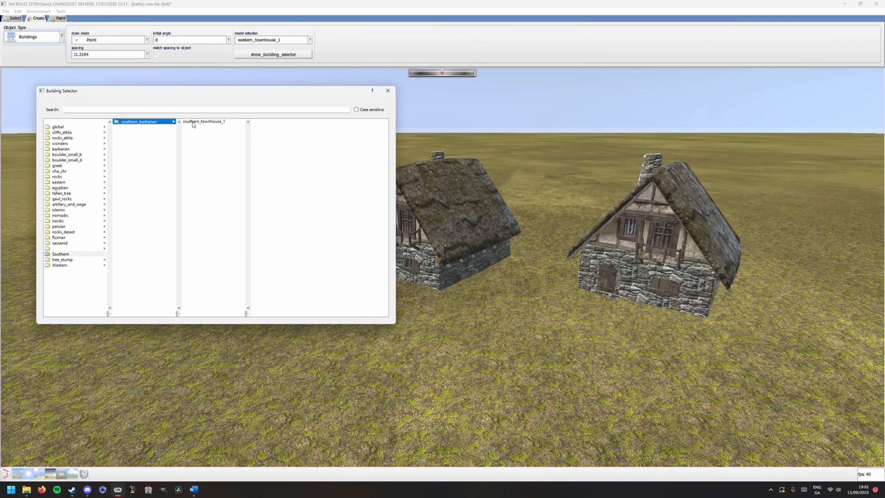
pyautogui.click(203, 122)
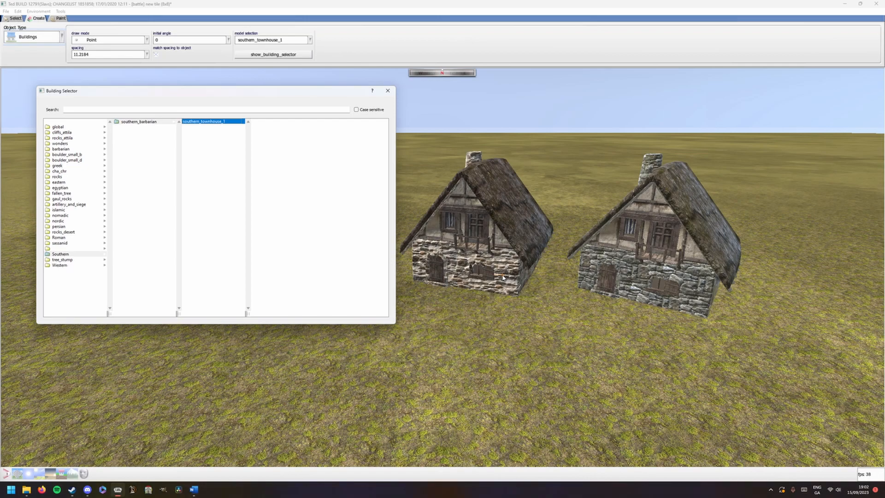
pyautogui.click(499, 274)
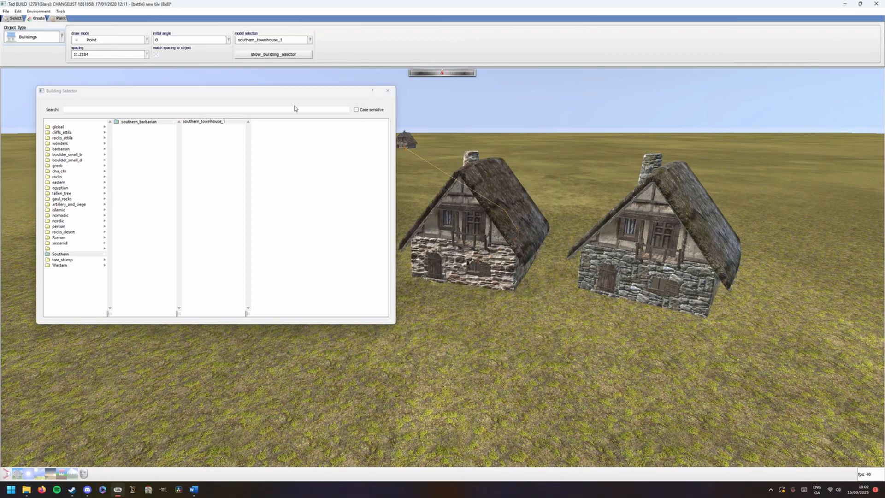
pyautogui.click(388, 91)
pyautogui.click(16, 18)
# Step: Move and rotate both townhouses to stand close together facing the same way, then deselect
pyautogui.press('w')
pyautogui.press('d')
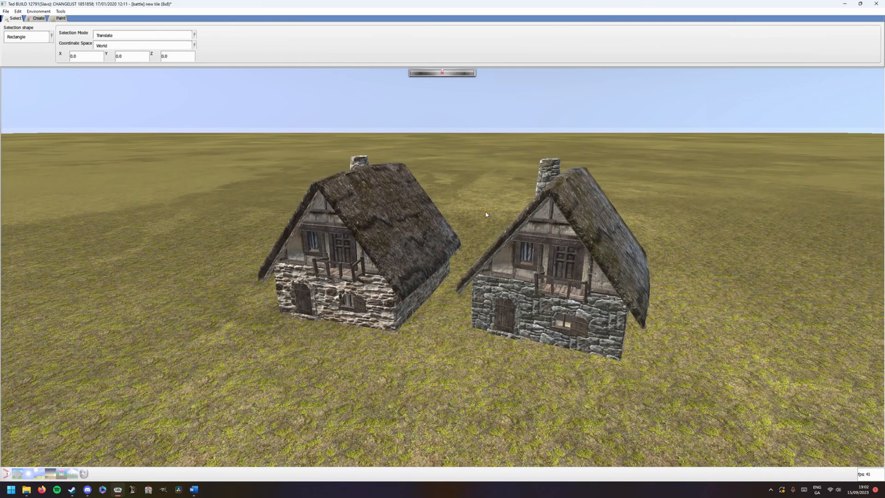
pyautogui.moveTo(410, 304)
pyautogui.mouseDown()
pyautogui.moveTo(382, 325)
pyautogui.moveTo(405, 314)
pyautogui.mouseUp()
pyautogui.moveTo(556, 312); pyautogui.dragTo(546, 328)
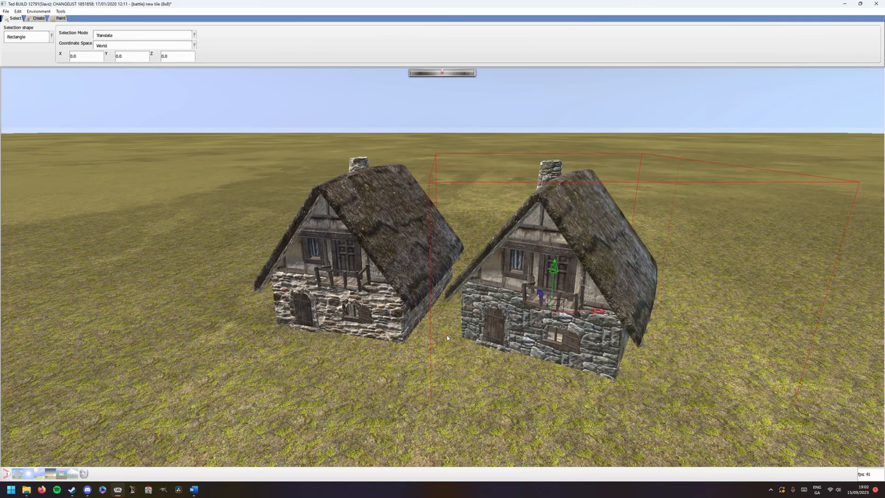
pyautogui.click(447, 338)
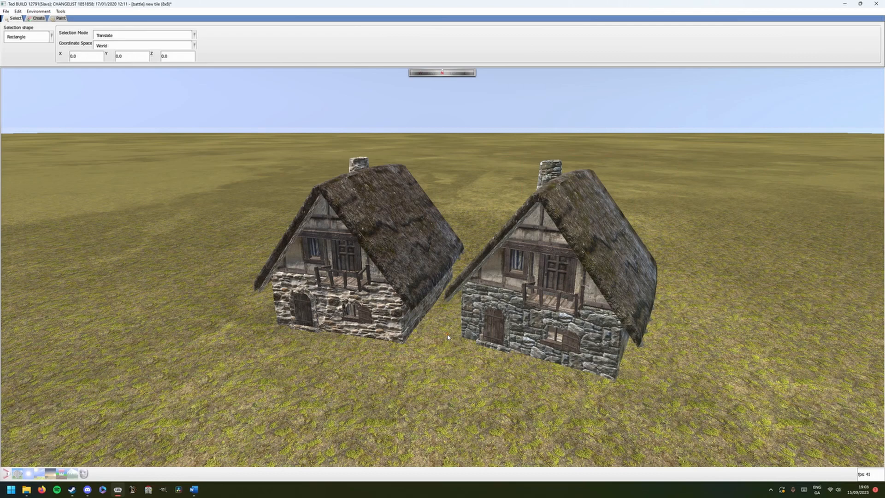